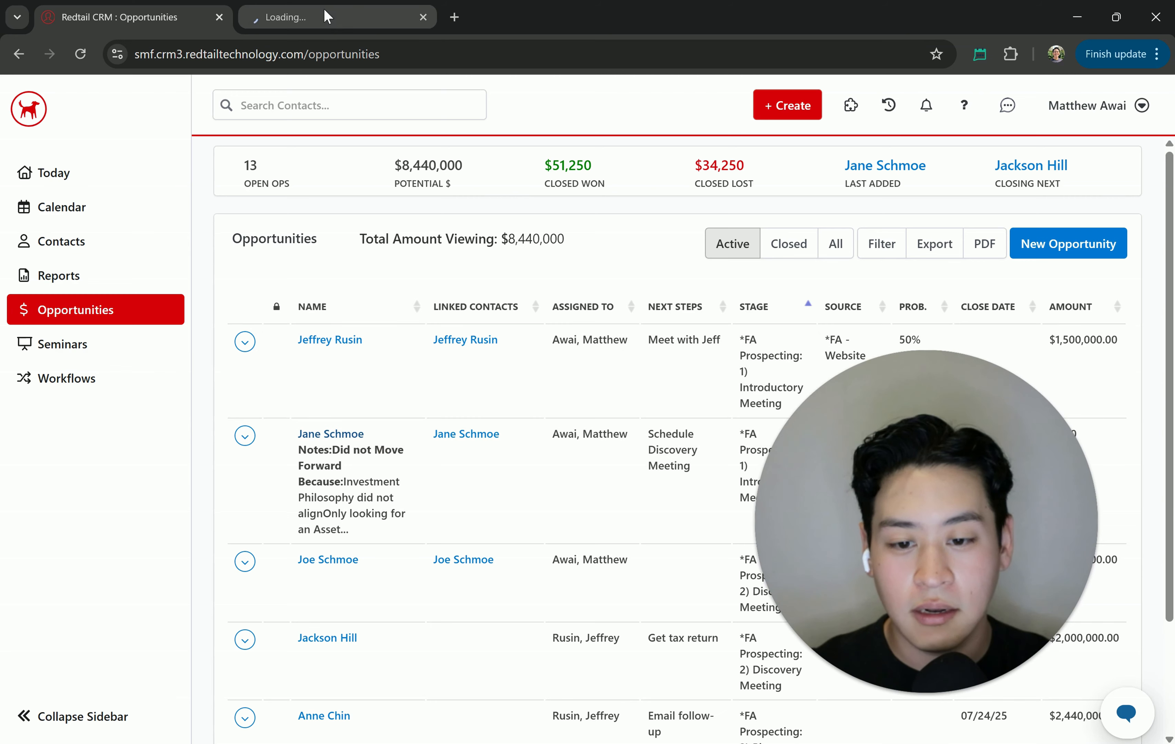
Switch to the newly opened opportunity's details and examine its name and next steps
{"action": "left_click", "coordinate": [347, 25]}
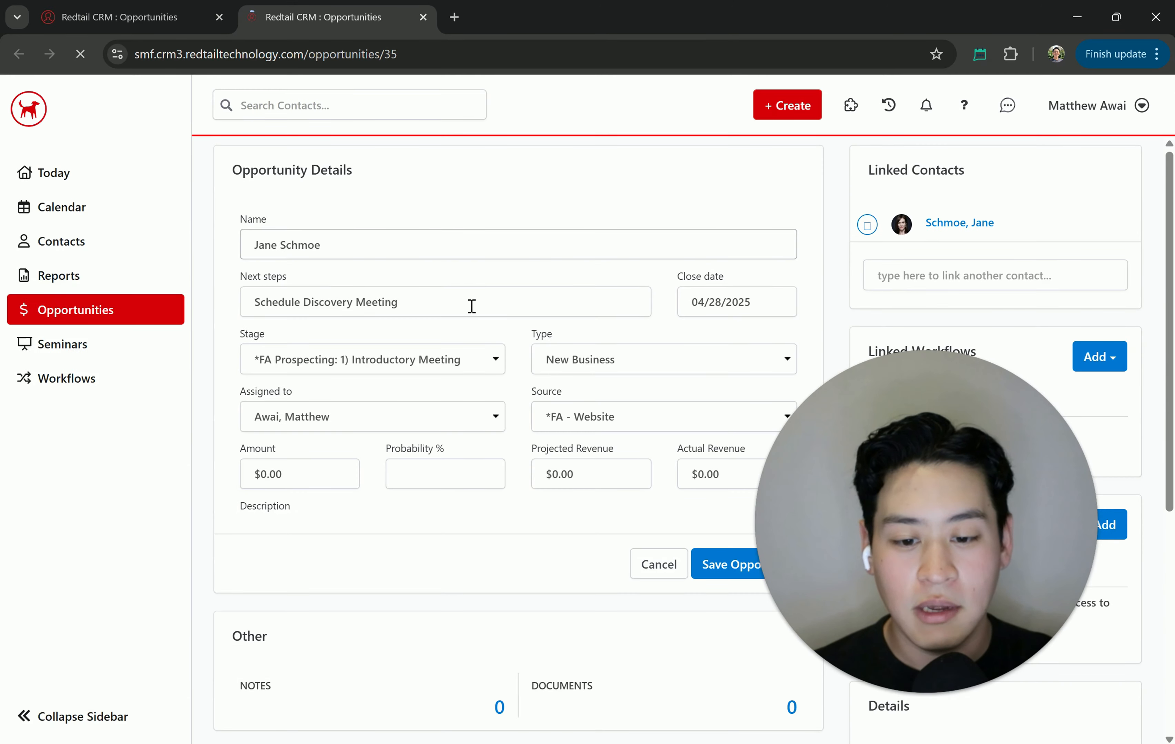
{"action": "left_click", "coordinate": [393, 249]}
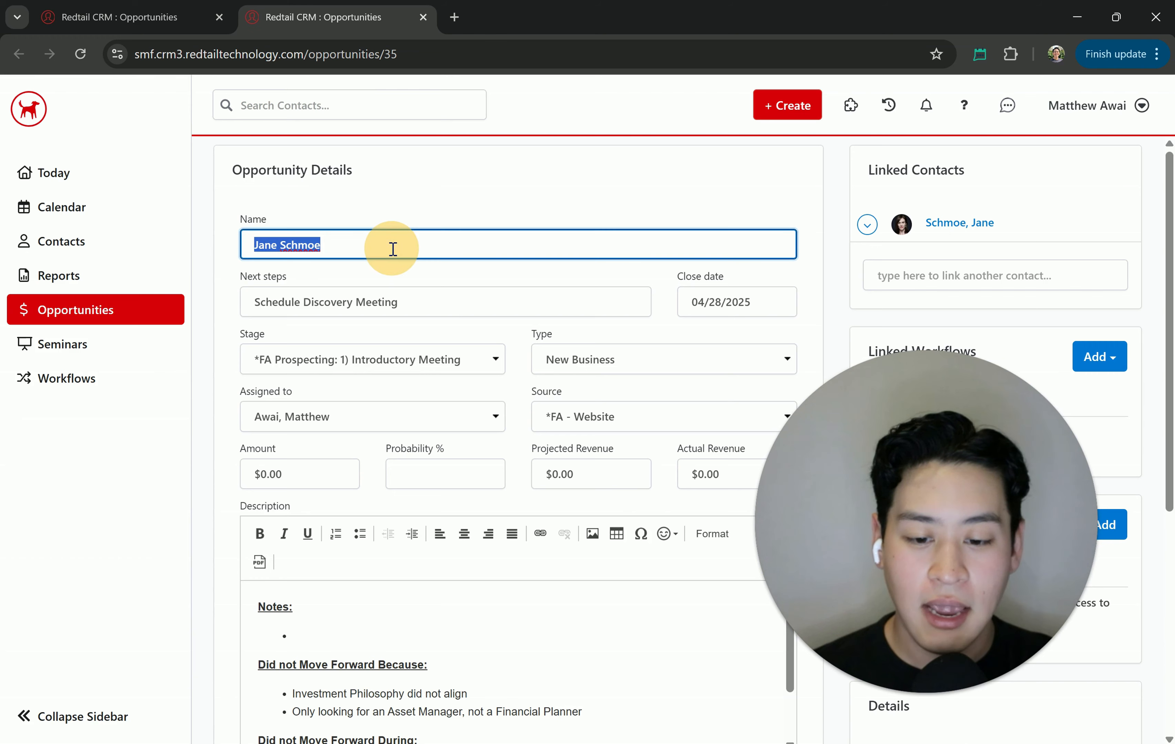
{"action": "left_click", "coordinate": [393, 249]}
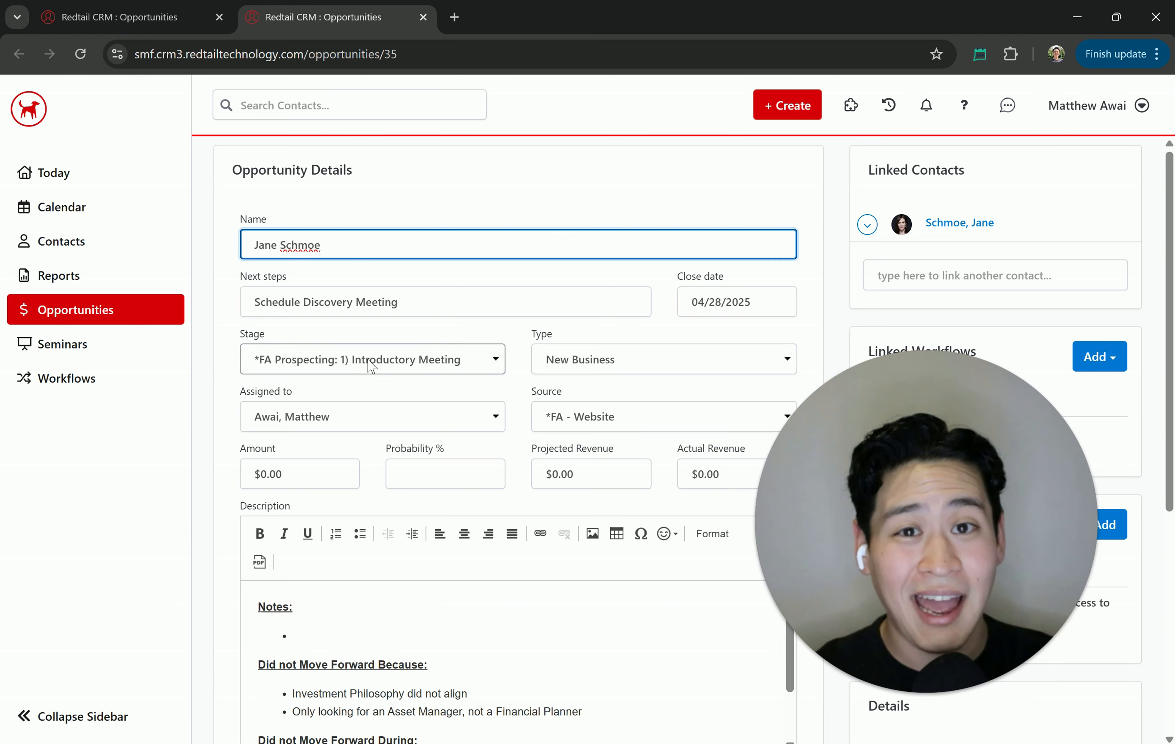
{"action": "left_click", "coordinate": [354, 296]}
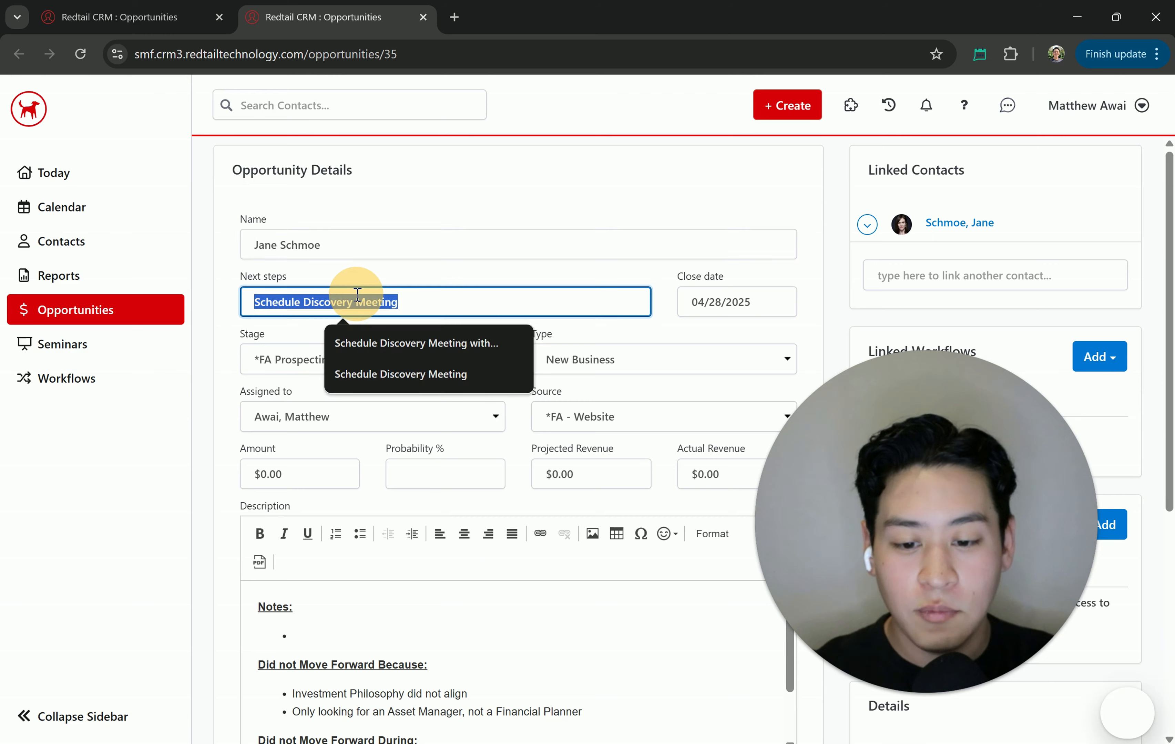
{"action": "left_click", "coordinate": [341, 297]}
{"action": "triple_click", "coordinate": [341, 297]}
{"action": "triple_click", "coordinate": [259, 282]}
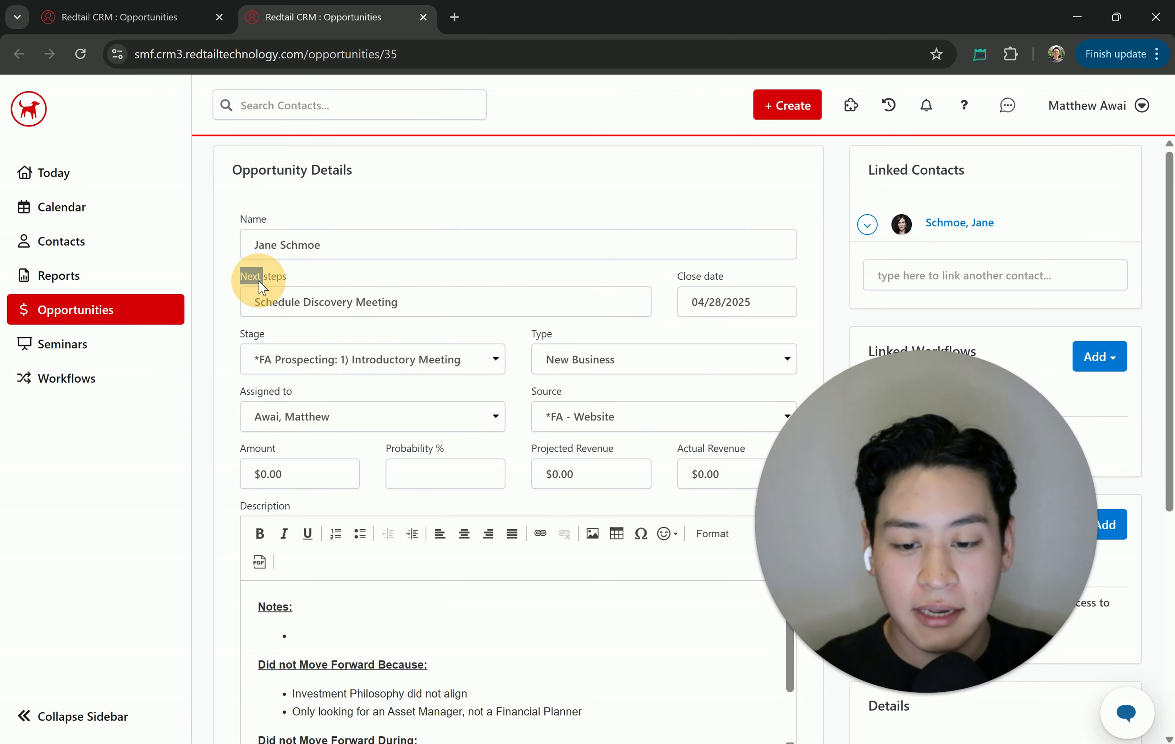
{"action": "left_click", "coordinate": [353, 300]}
{"action": "triple_click", "coordinate": [353, 301]}
{"action": "left_click", "coordinate": [408, 297]}
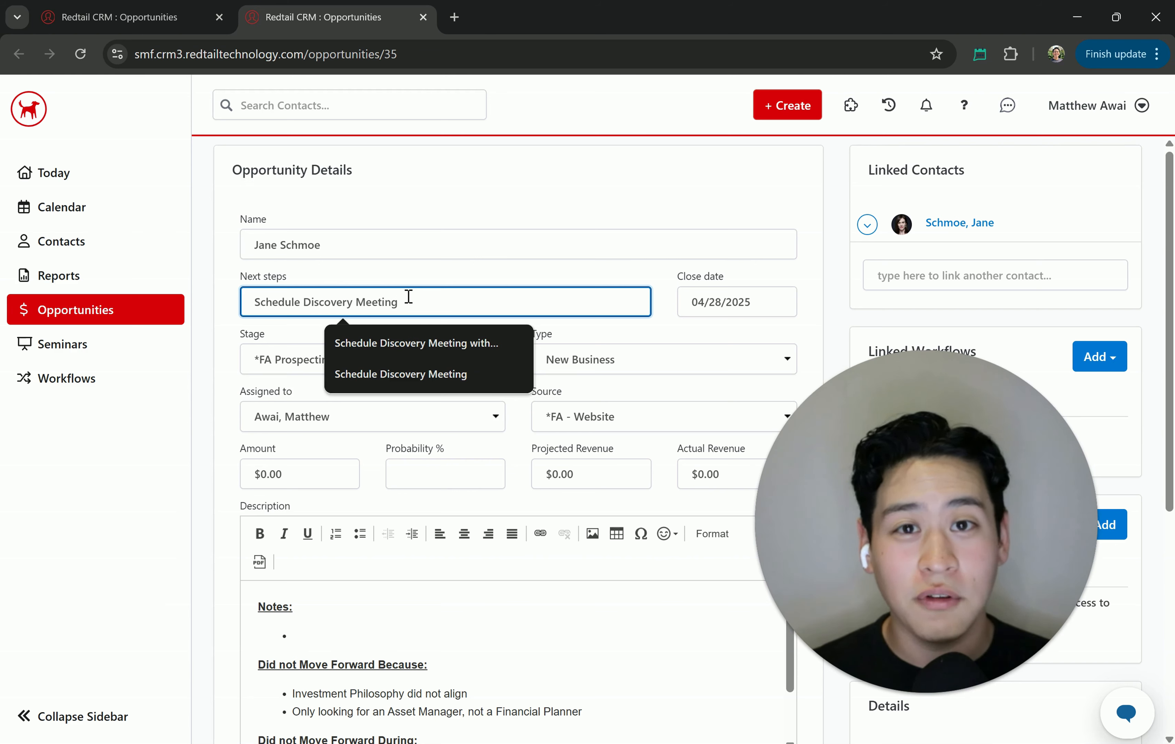
{"action": "left_click", "coordinate": [412, 278]}
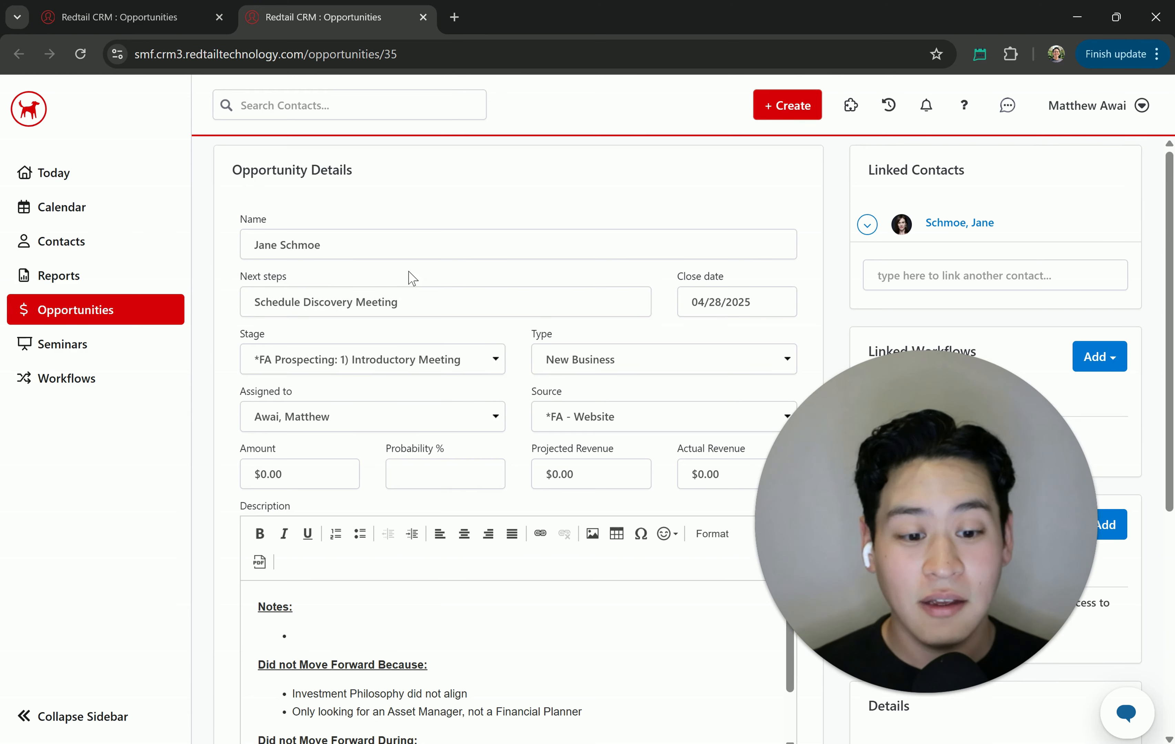
Examine the opportunity's close date and its linked contacts
{"action": "left_click", "coordinate": [693, 282]}
{"action": "triple_click", "coordinate": [693, 282]}
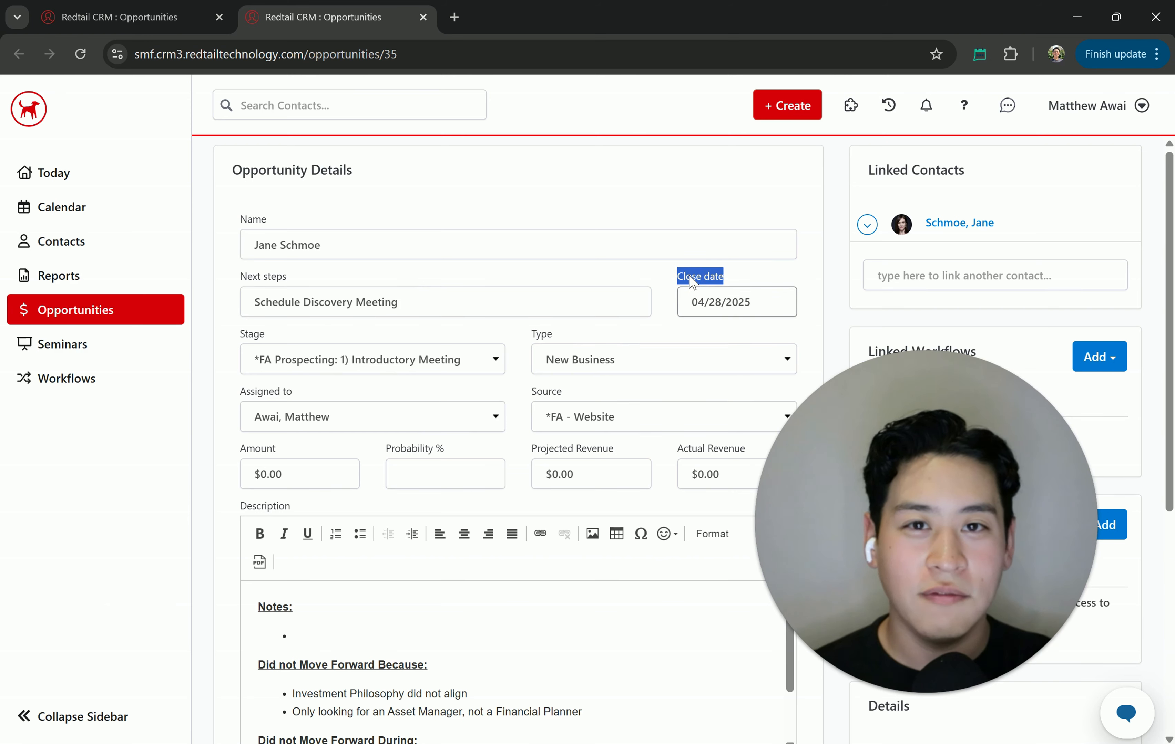
{"action": "left_click", "coordinate": [756, 302]}
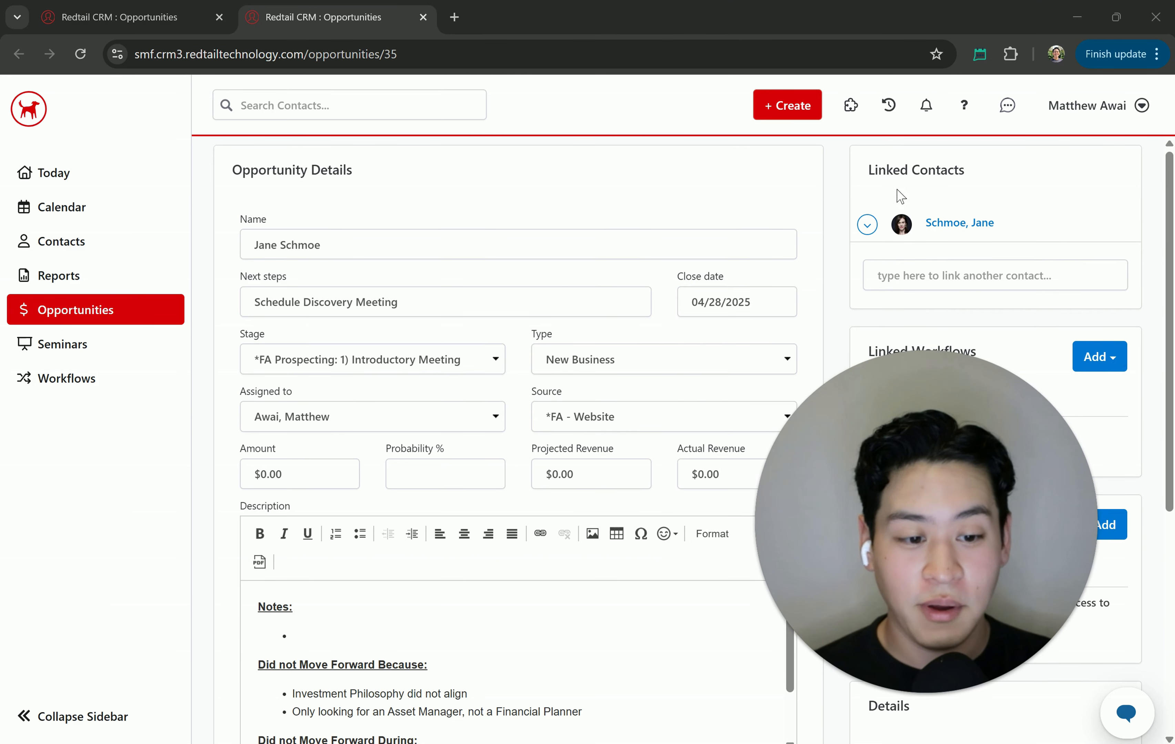
{"action": "triple_click", "coordinate": [911, 166]}
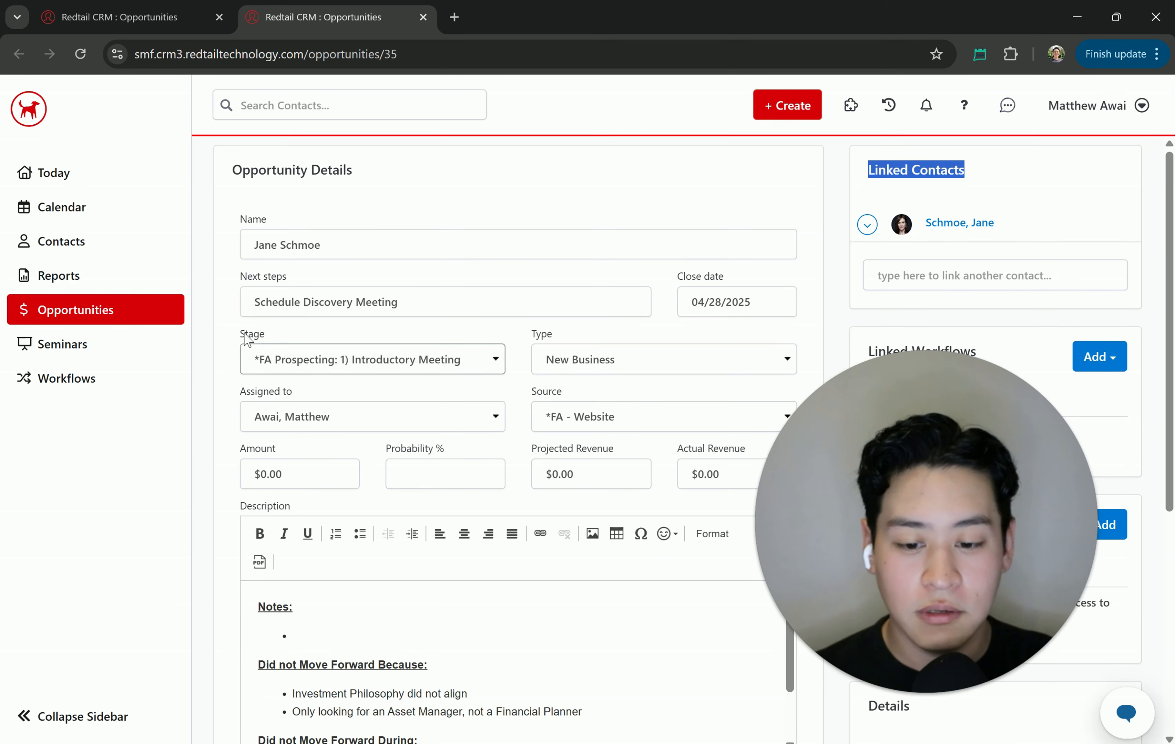
Review the options offered for the opportunity's stage, type and source, keeping New Business as the type
{"action": "left_click", "coordinate": [333, 356]}
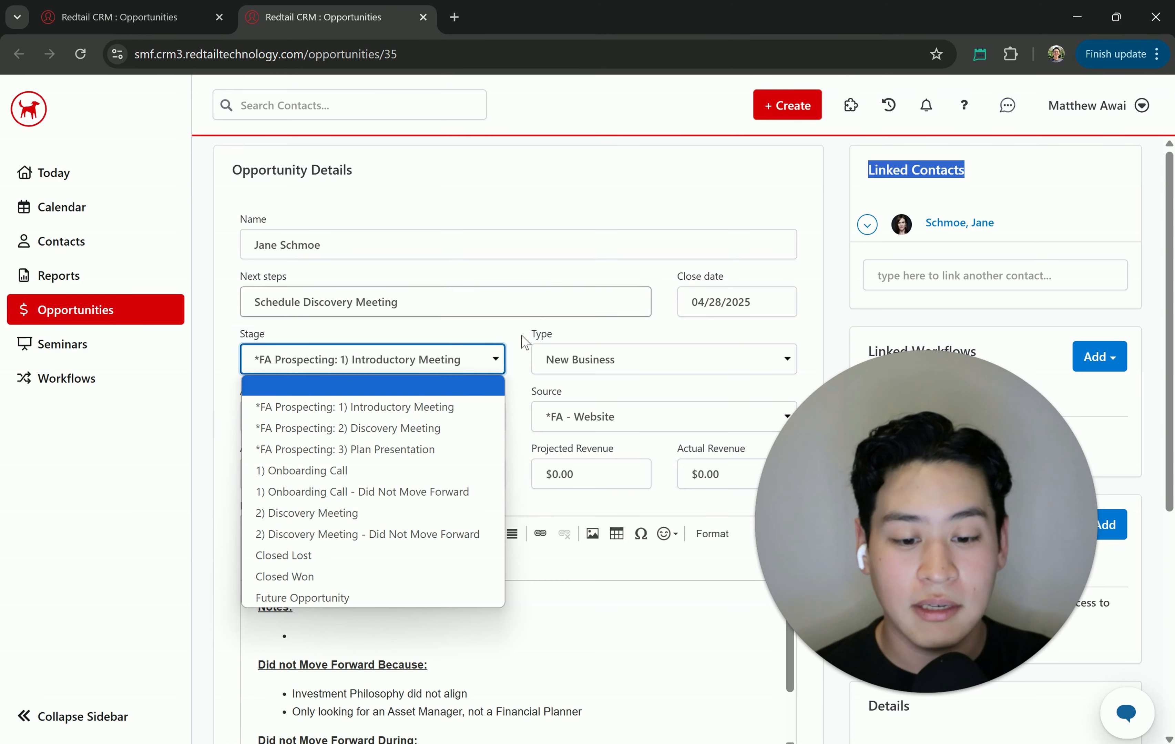
{"action": "left_click", "coordinate": [522, 347]}
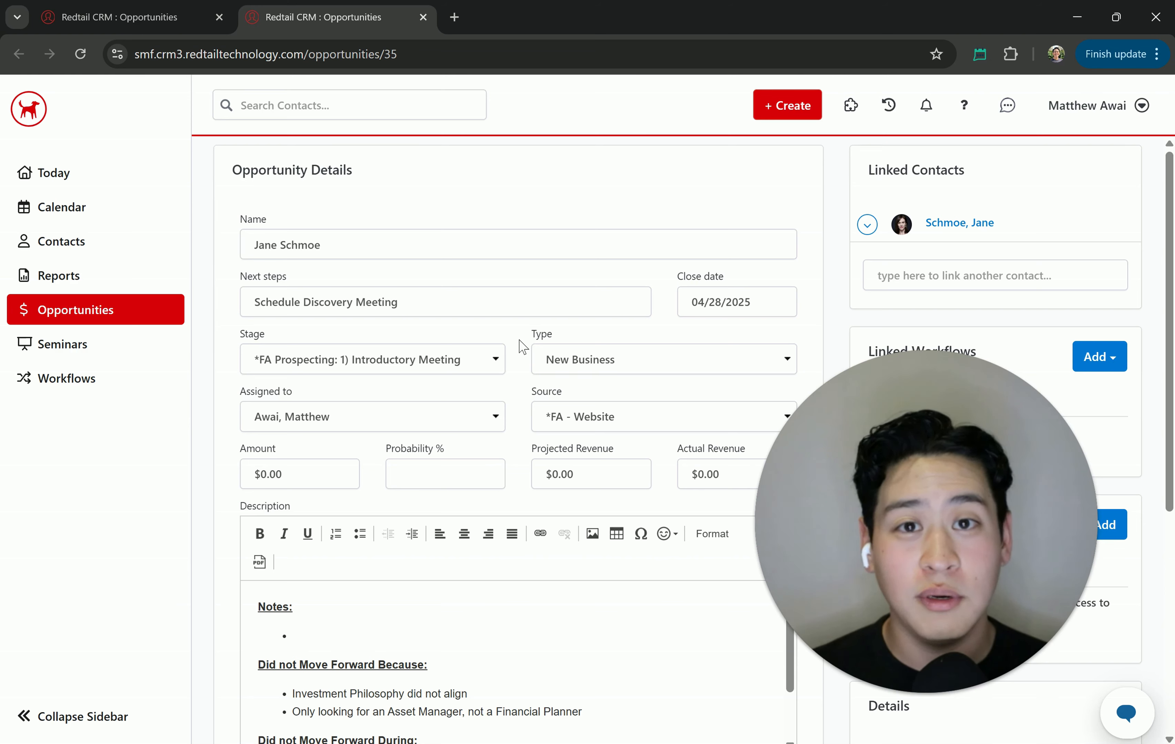
{"action": "left_click", "coordinate": [577, 367]}
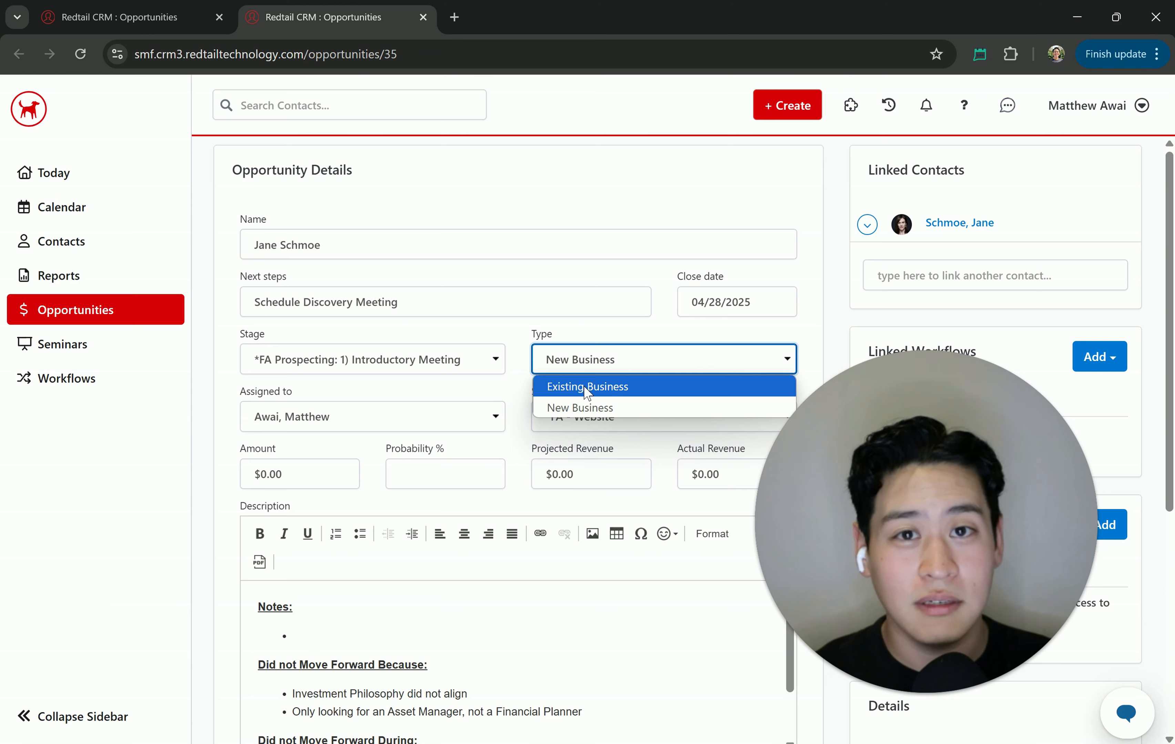
{"action": "left_click", "coordinate": [596, 403]}
{"action": "left_click", "coordinate": [598, 419]}
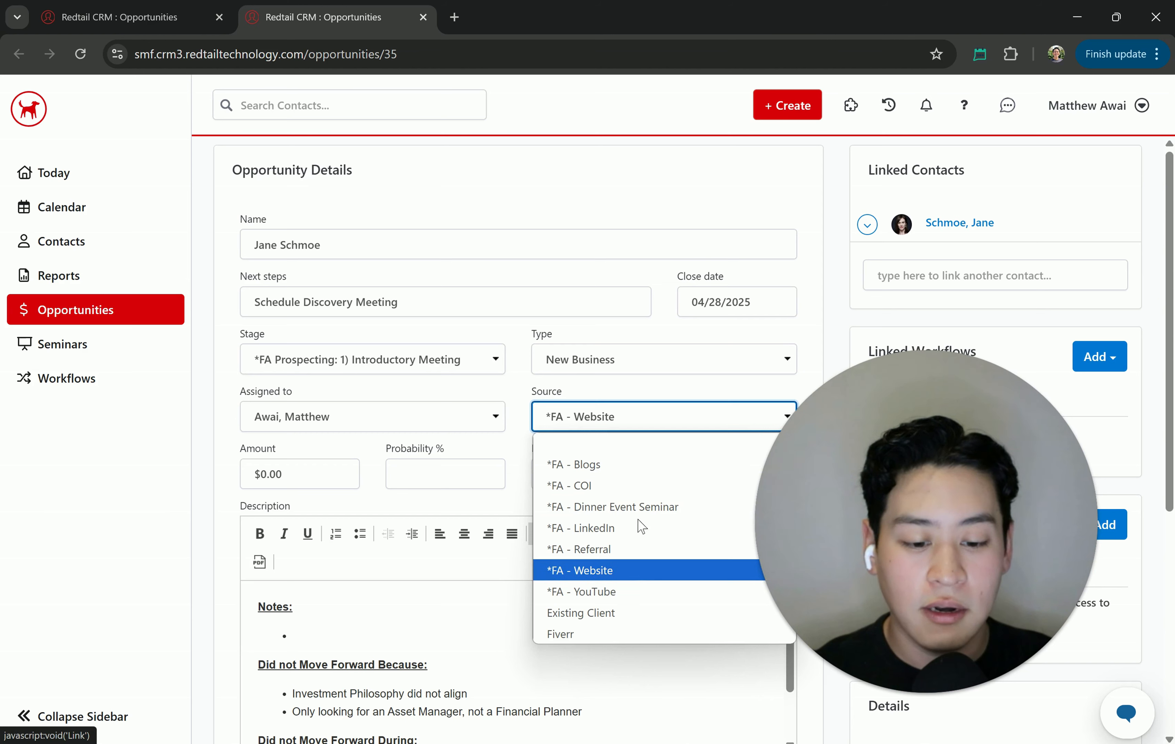
{"action": "left_click", "coordinate": [518, 389]}
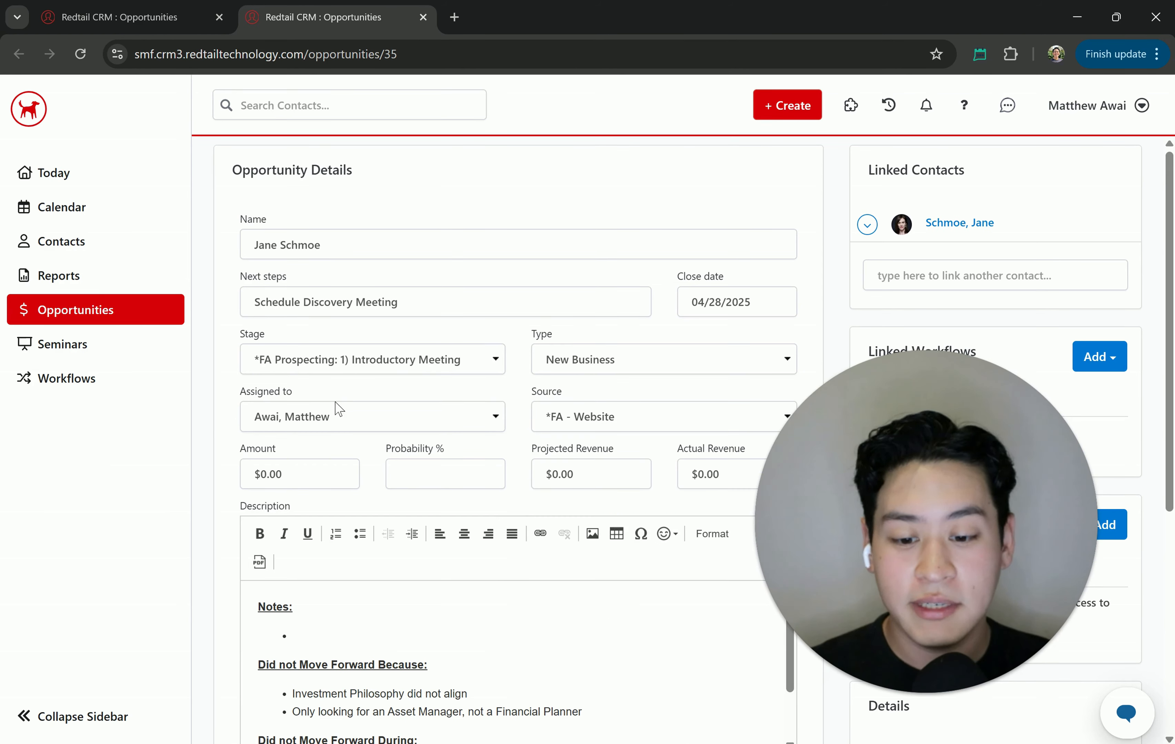
Reassign the opportunity to the other advisor available as assignee
{"action": "left_click", "coordinate": [311, 422]}
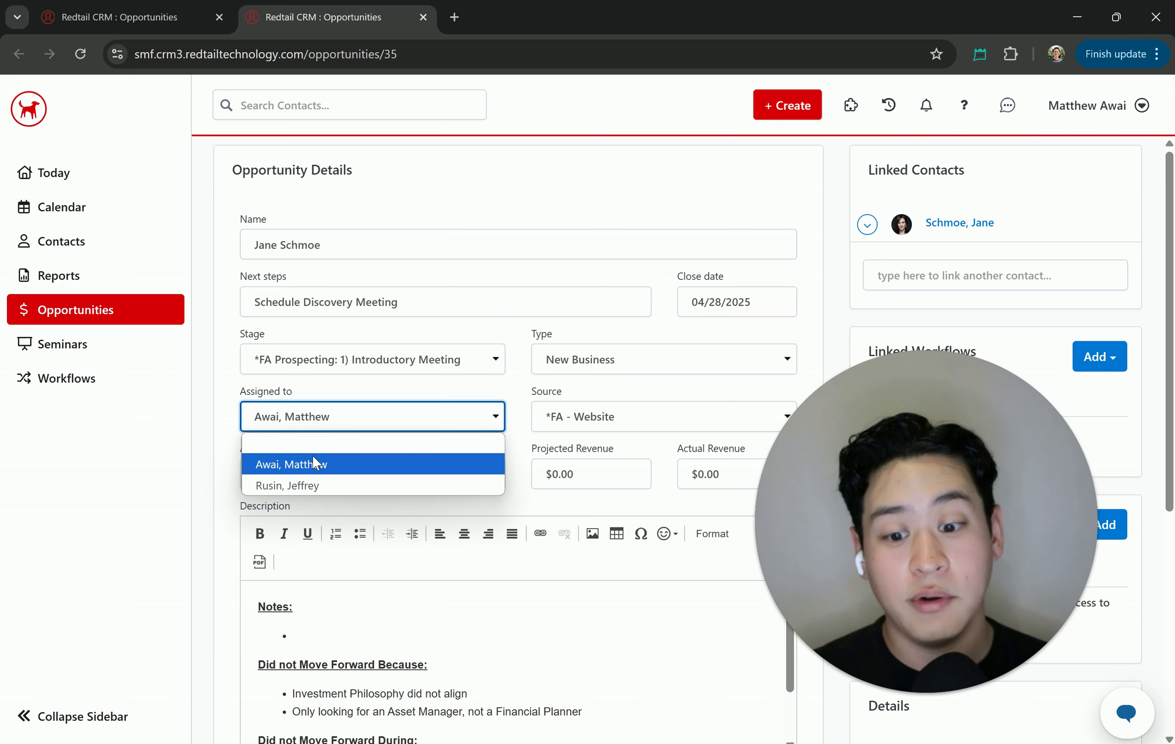
{"action": "left_click", "coordinate": [310, 485]}
Examine the opportunity's Amount field without entering a new figure
{"action": "scroll", "coordinate": [375, 445], "scroll_direction": "down", "scroll_amount": 2}
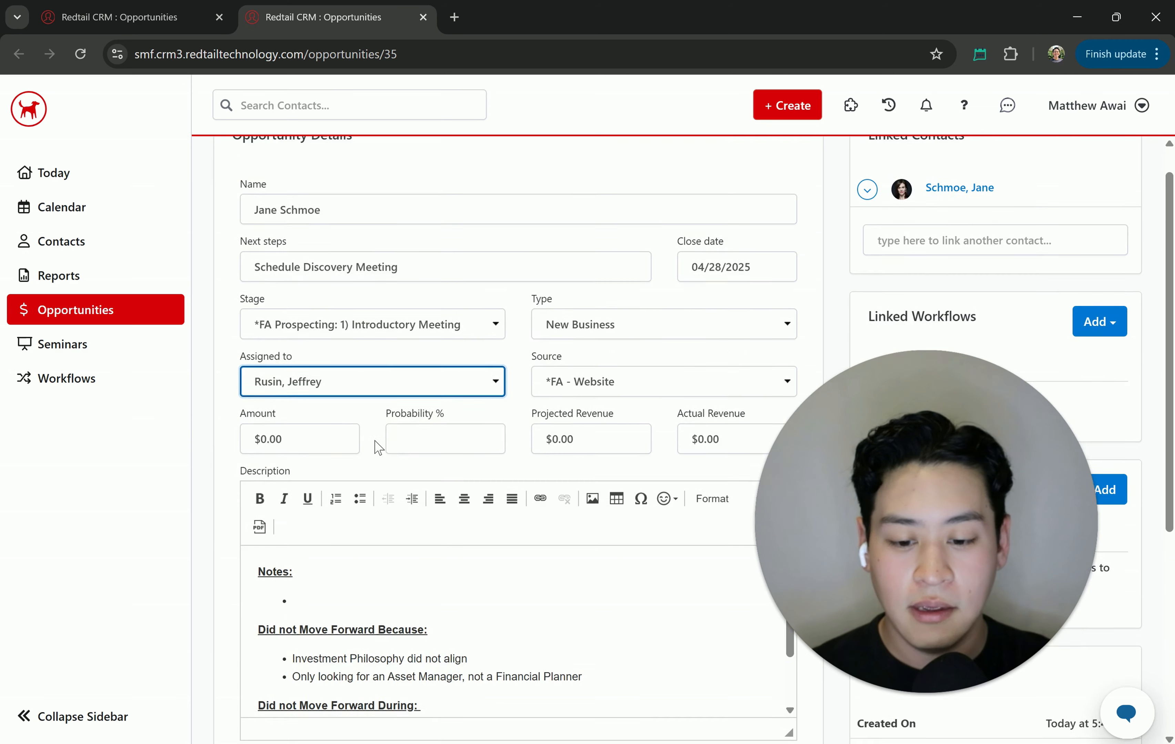
{"action": "left_click", "coordinate": [298, 398]}
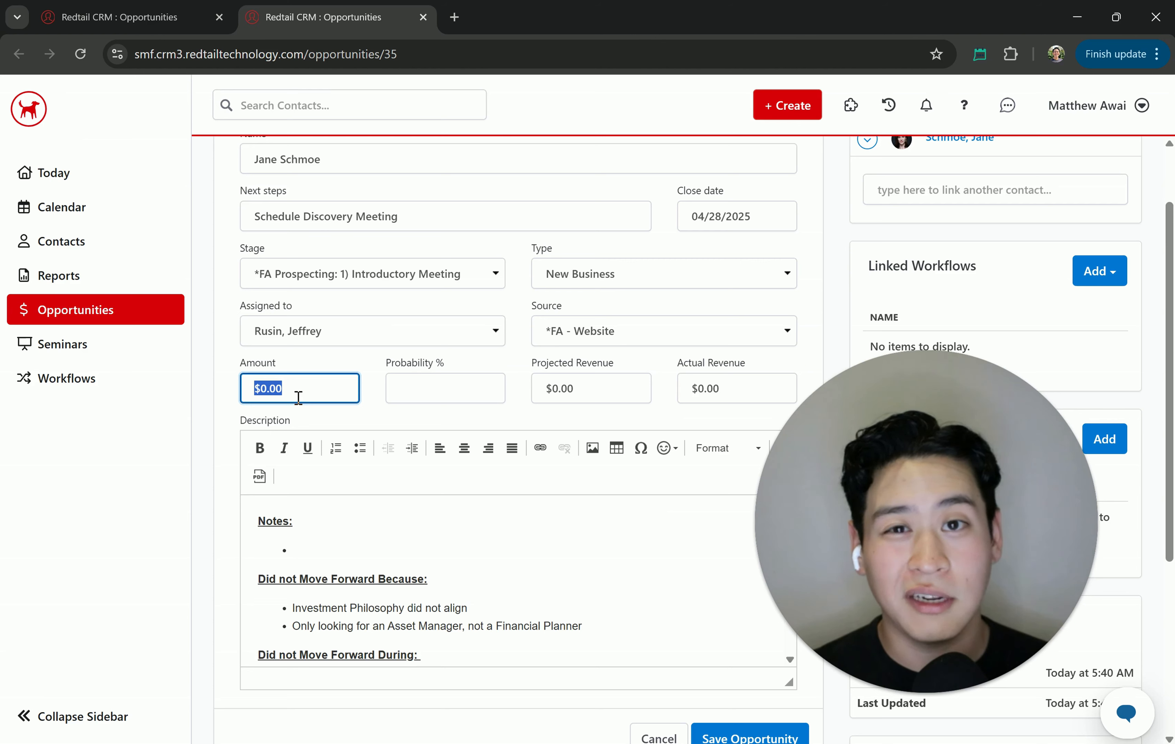
{"action": "left_click", "coordinate": [276, 388]}
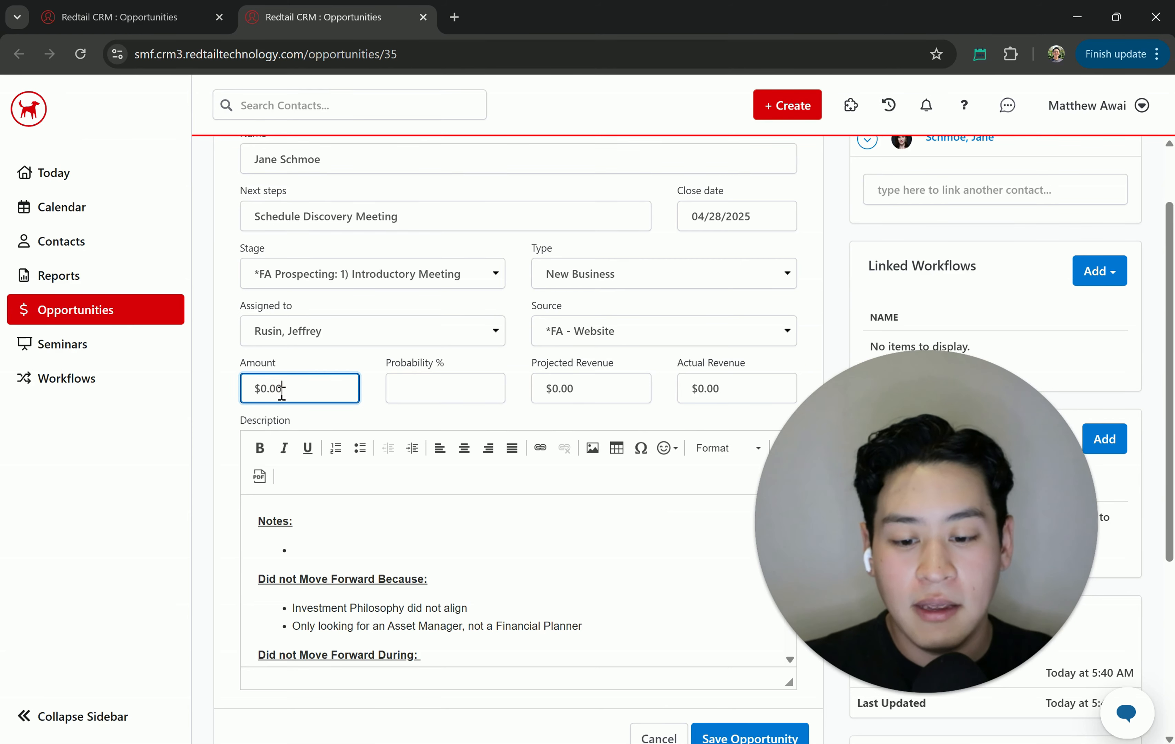
{"action": "left_click_drag", "start_coordinate": [264, 390], "coordinate": [270, 391]}
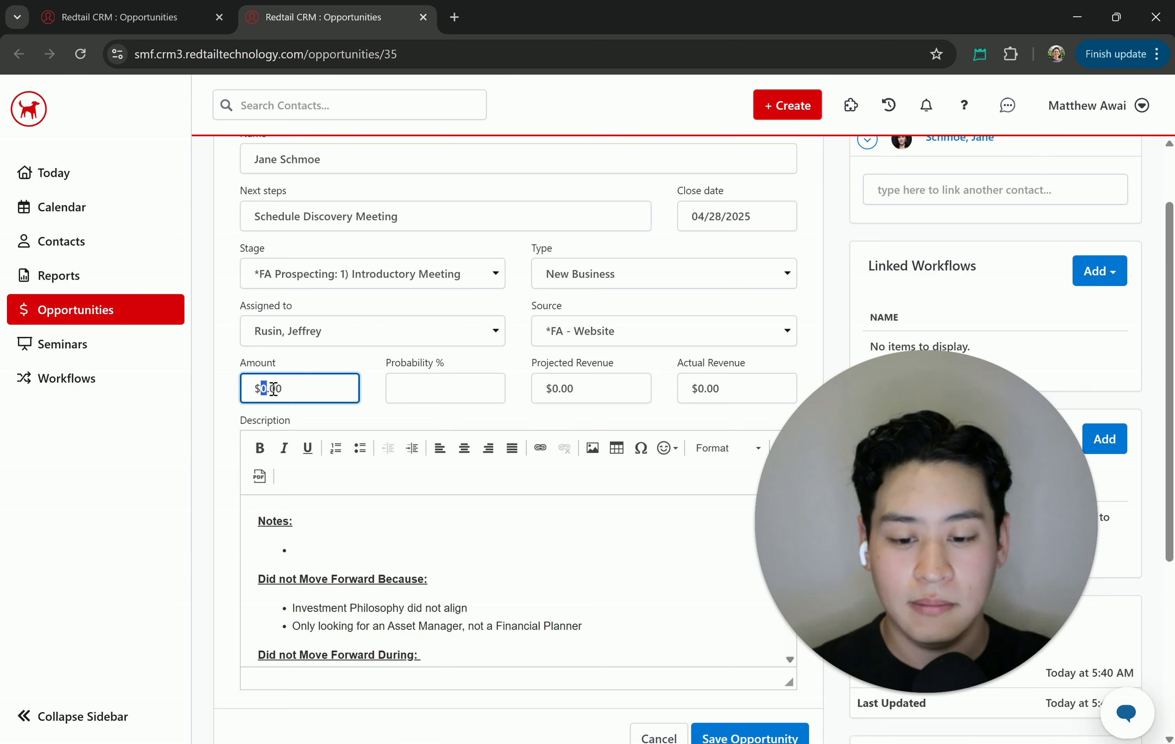
{"action": "left_click", "coordinate": [418, 413]}
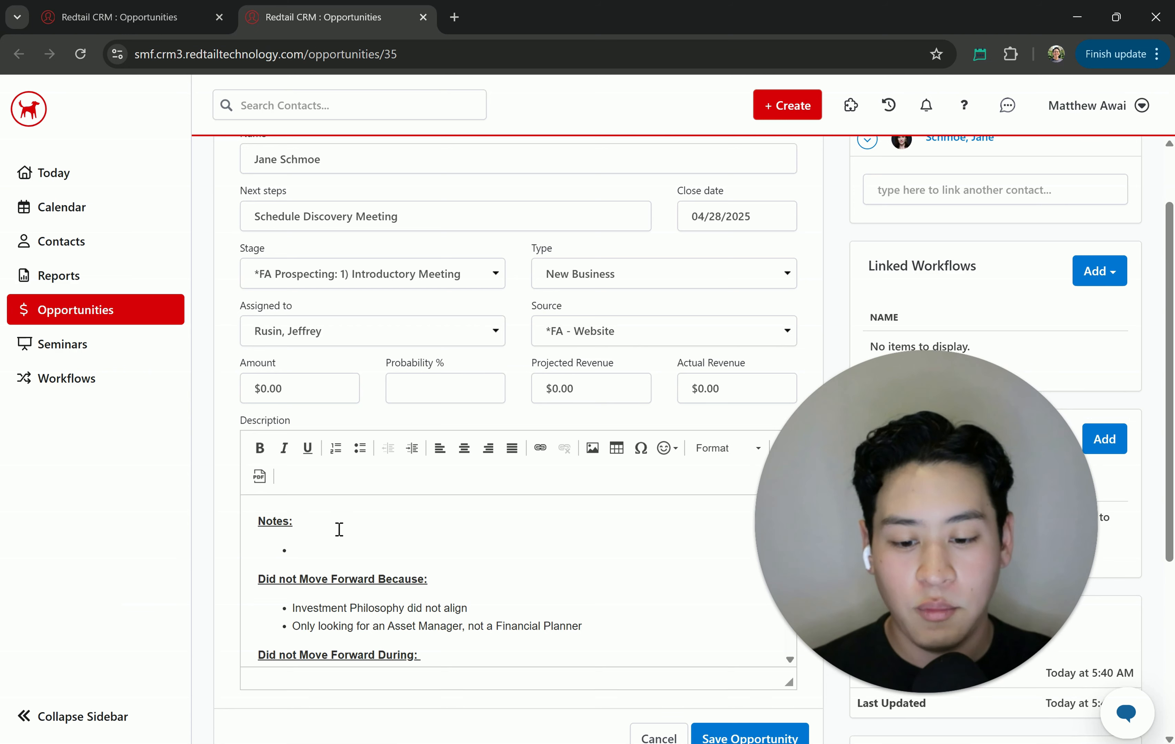
Enlarge the description editor so that its Notes and both Did not Move Forward sections fit without scrolling
{"action": "scroll", "coordinate": [503, 558], "scroll_direction": "down", "scroll_amount": 2}
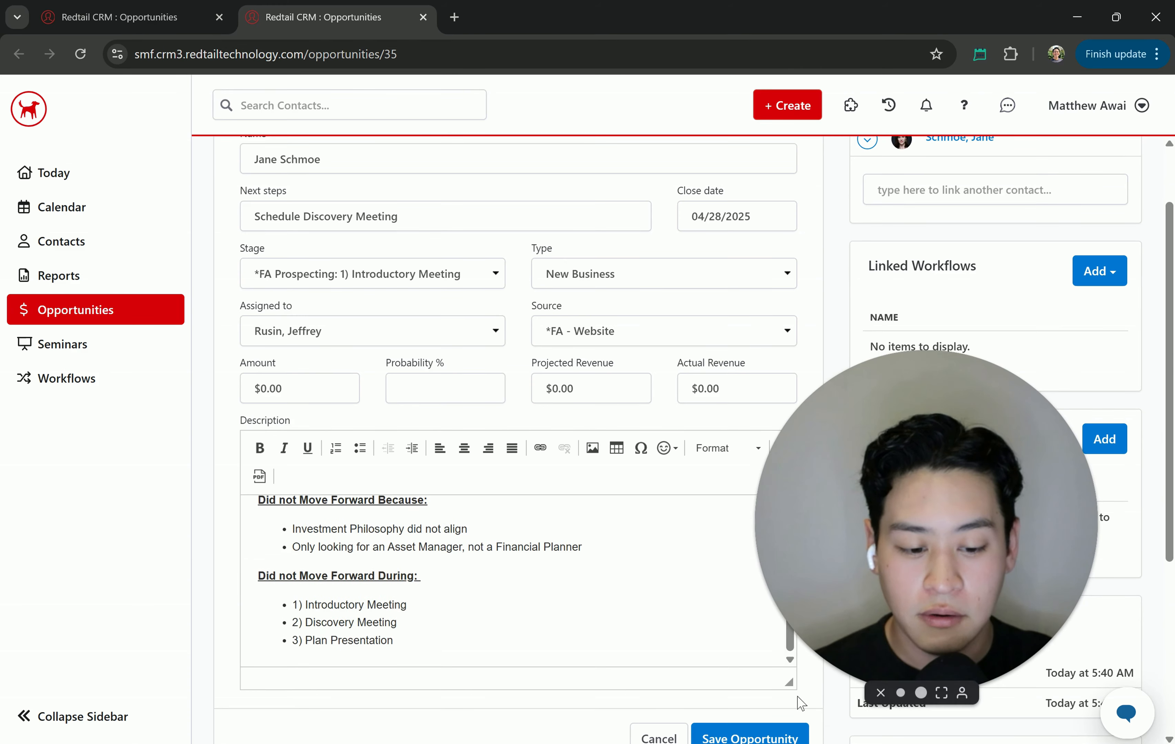
{"action": "scroll", "coordinate": [729, 622], "scroll_direction": "down", "scroll_amount": 4}
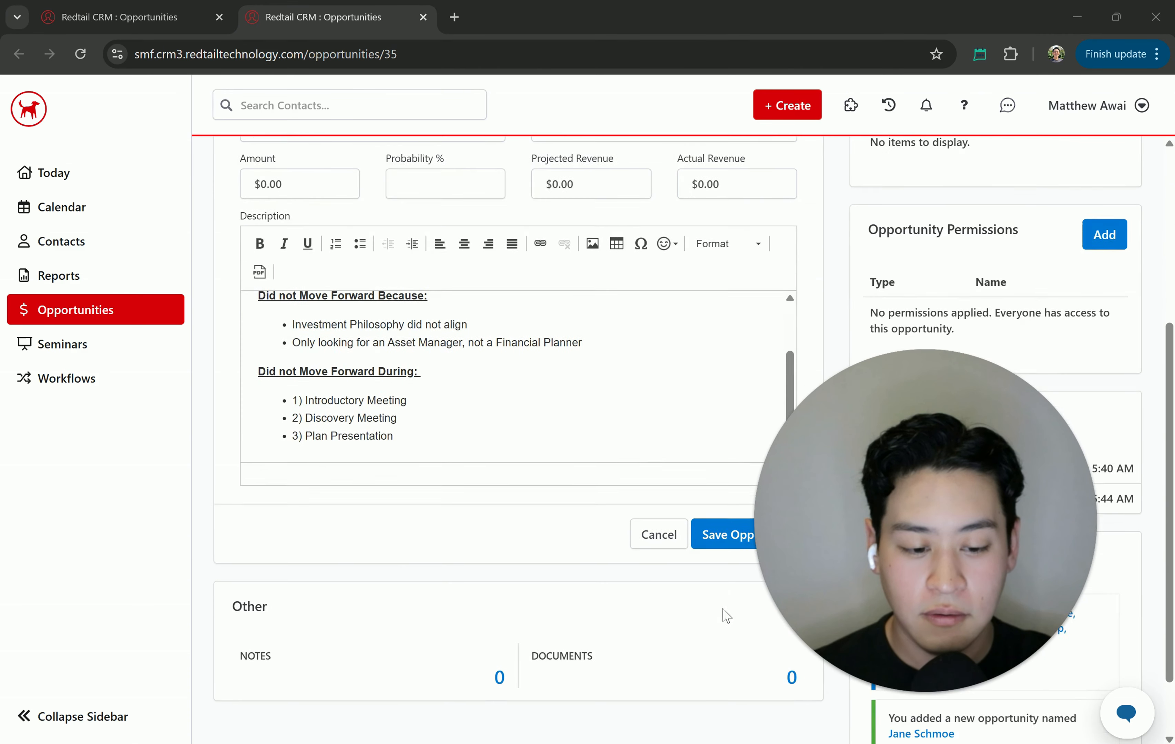
{"action": "scroll", "coordinate": [728, 617], "scroll_direction": "down", "scroll_amount": 2}
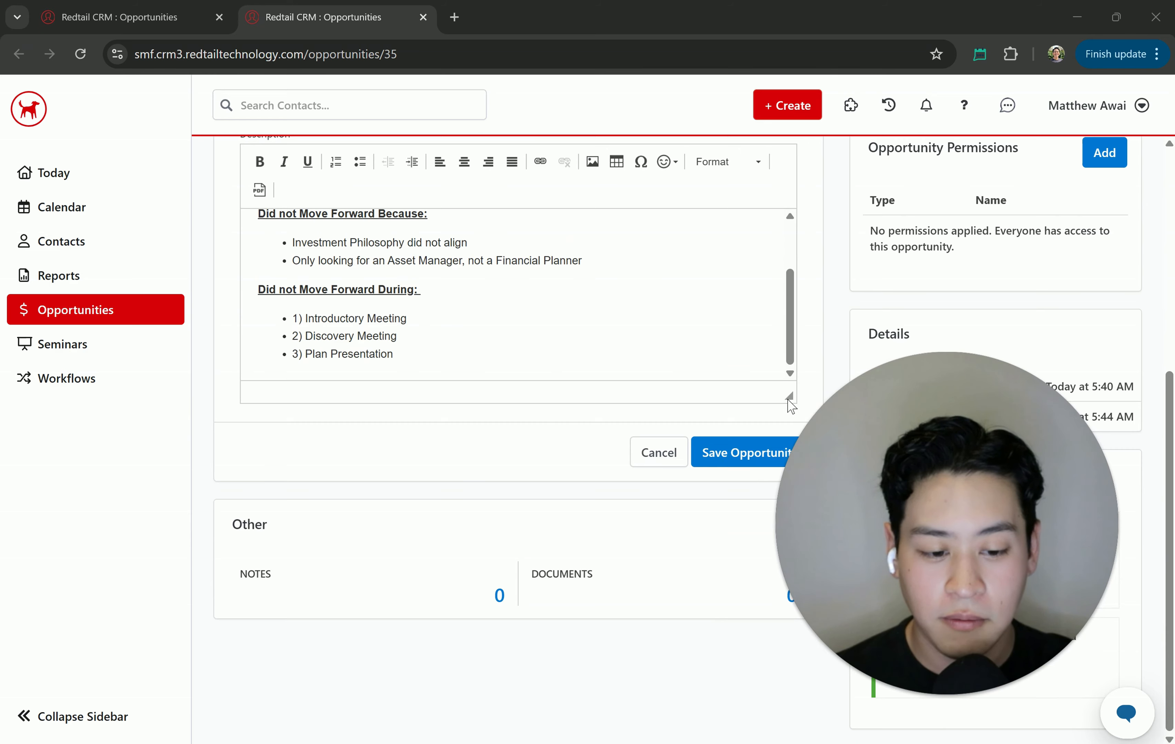
{"action": "left_click_drag", "start_coordinate": [789, 401], "coordinate": [790, 538]}
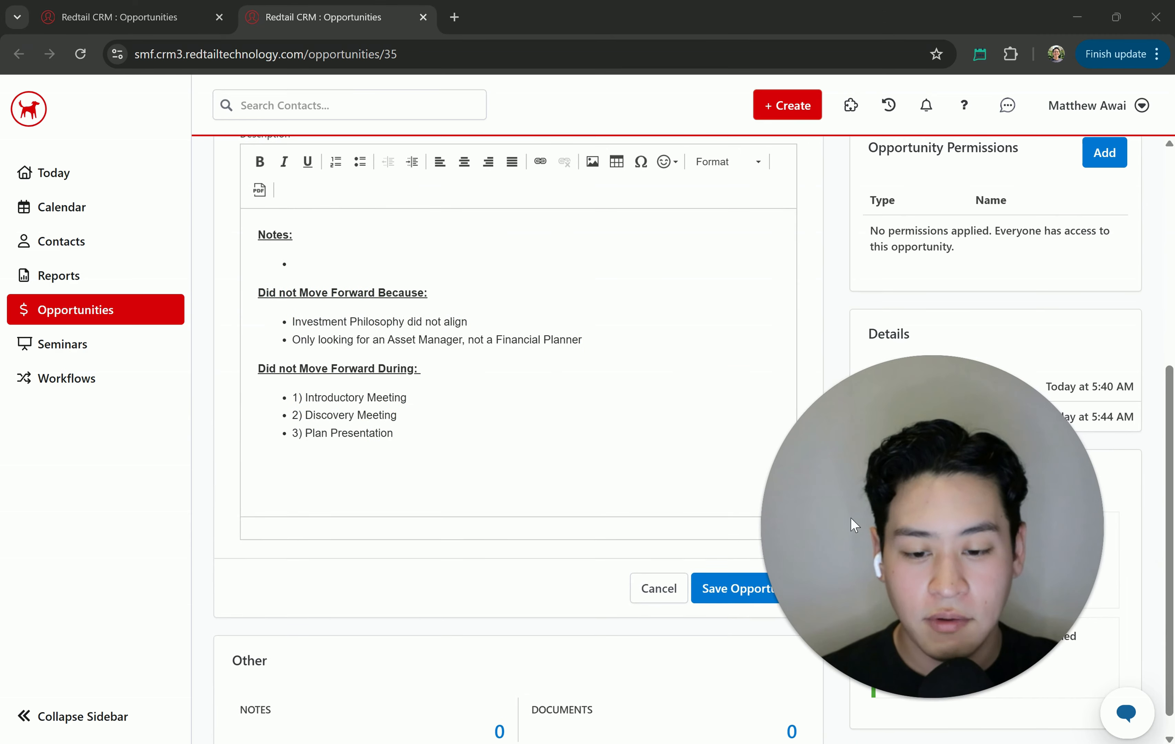
{"action": "scroll", "coordinate": [394, 398], "scroll_direction": "up", "scroll_amount": 2}
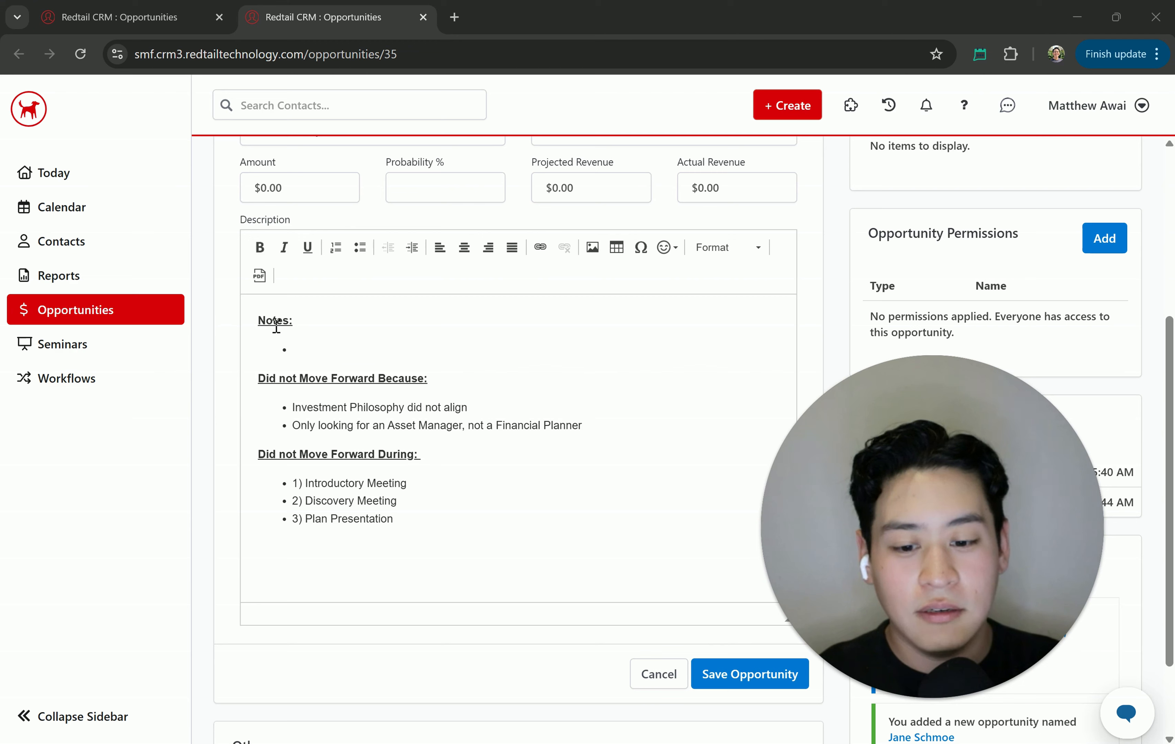
Add three Notes bullets to the description: "Give us more tax documents", "They are currently going through a divorce" and "They are new to Financial Planning"
{"action": "left_click", "coordinate": [331, 348]}
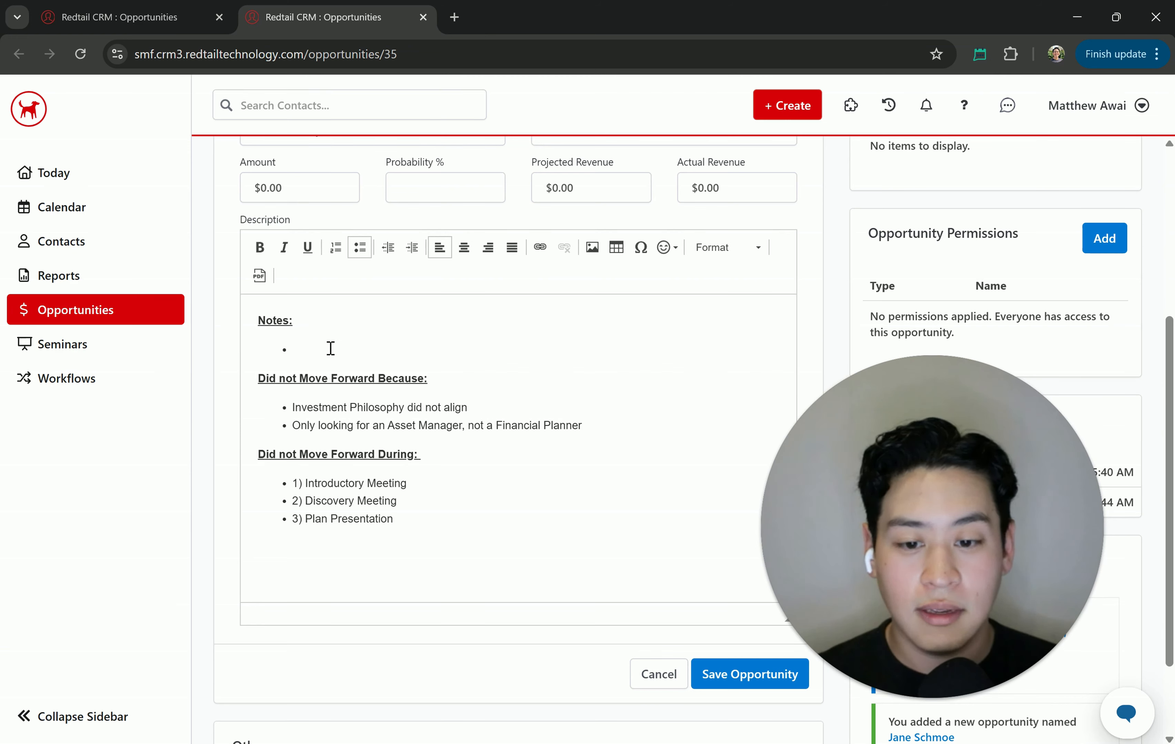
{"action": "type", "text": "Give us more tax documents"}
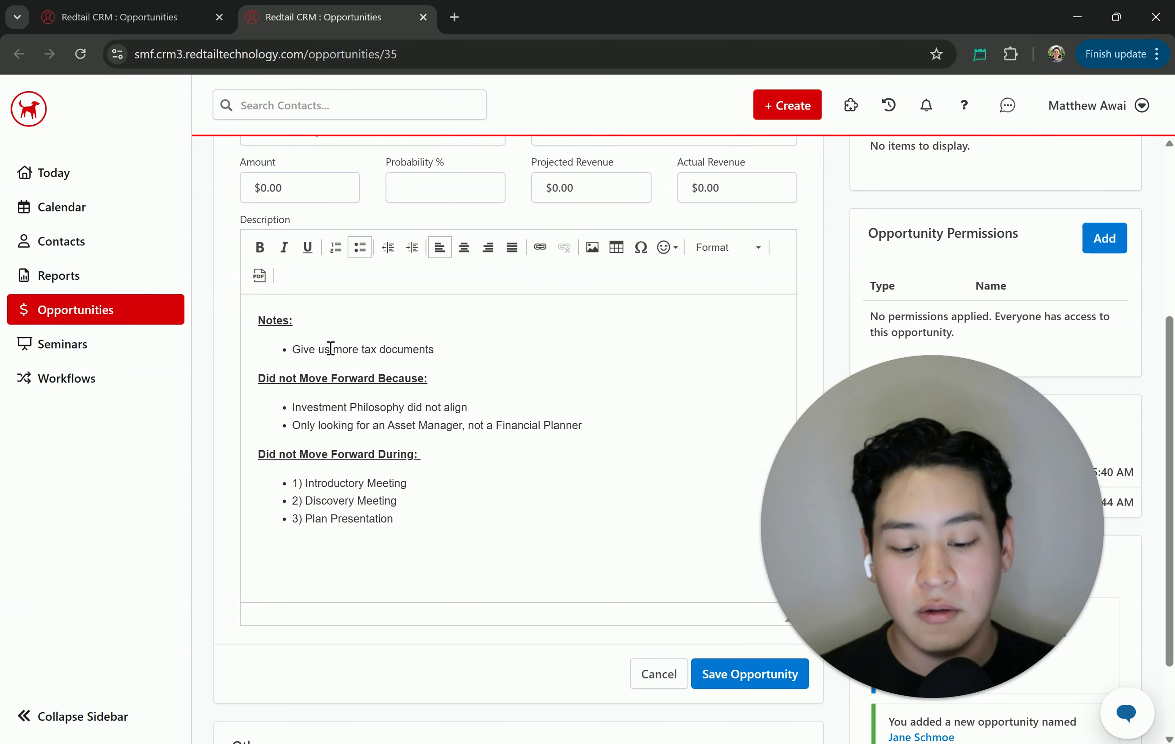
{"action": "key", "text": "Return"}
{"action": "type", "text": "T"}
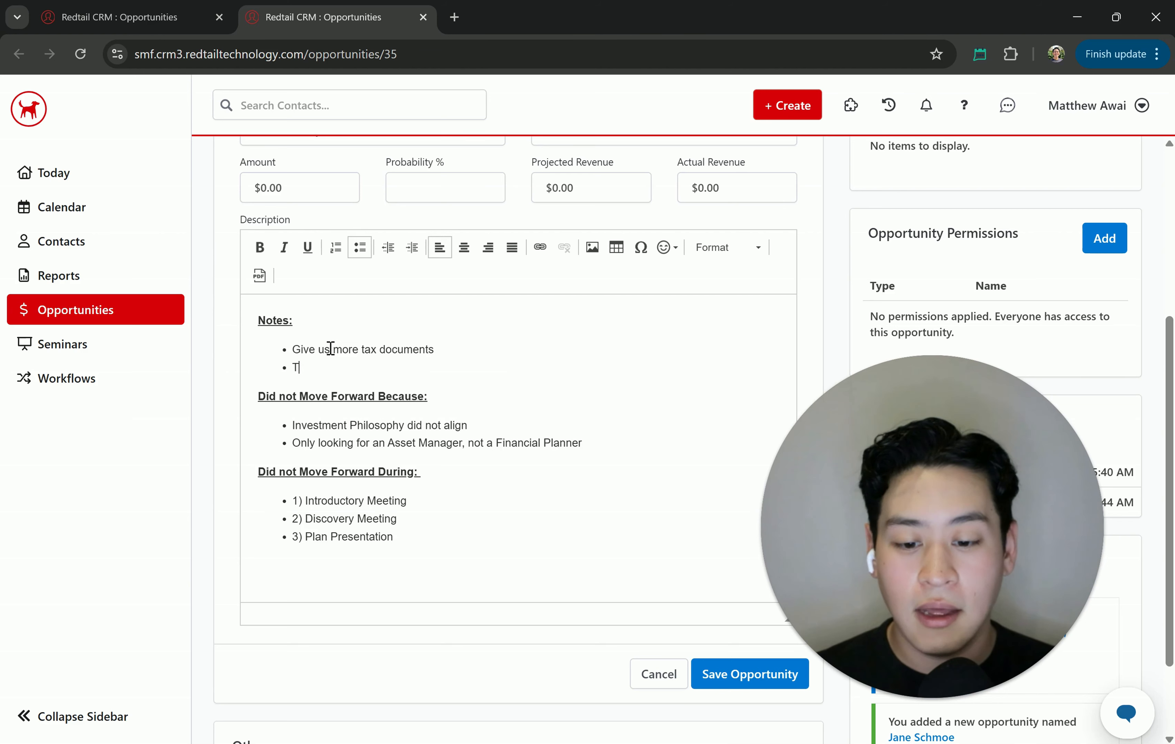
{"action": "type", "text": "hey are curre"}
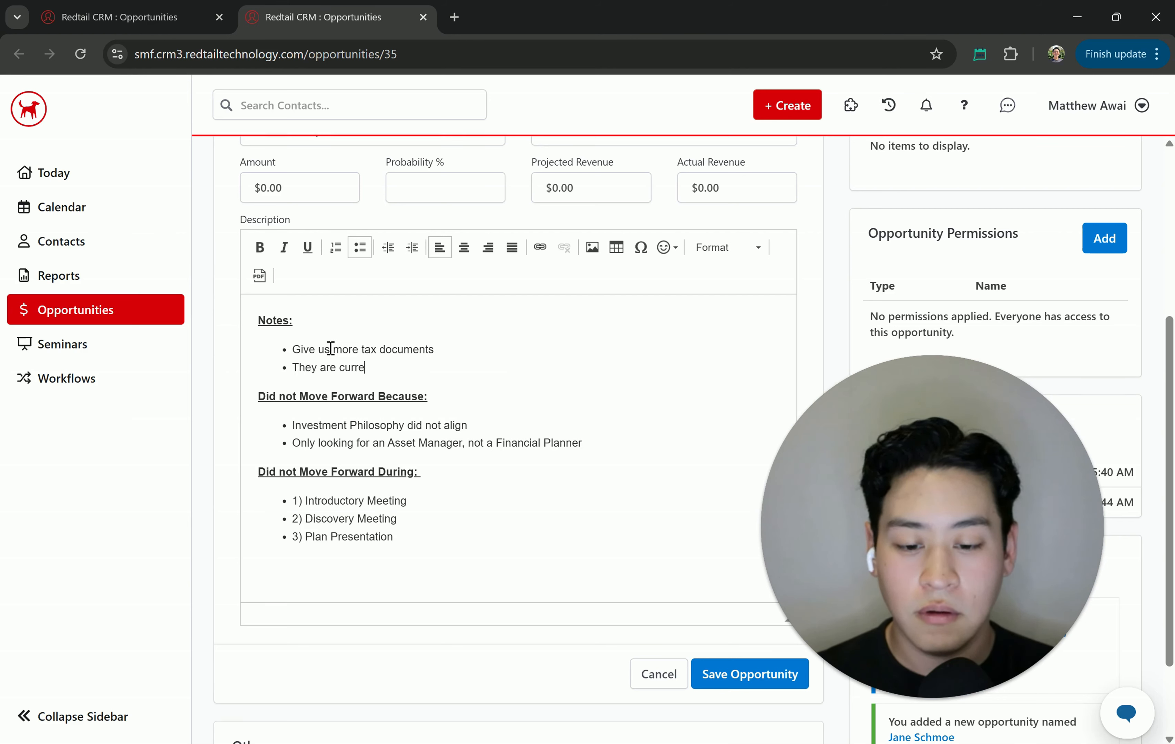
{"action": "type", "text": "ntly going through a divorce"}
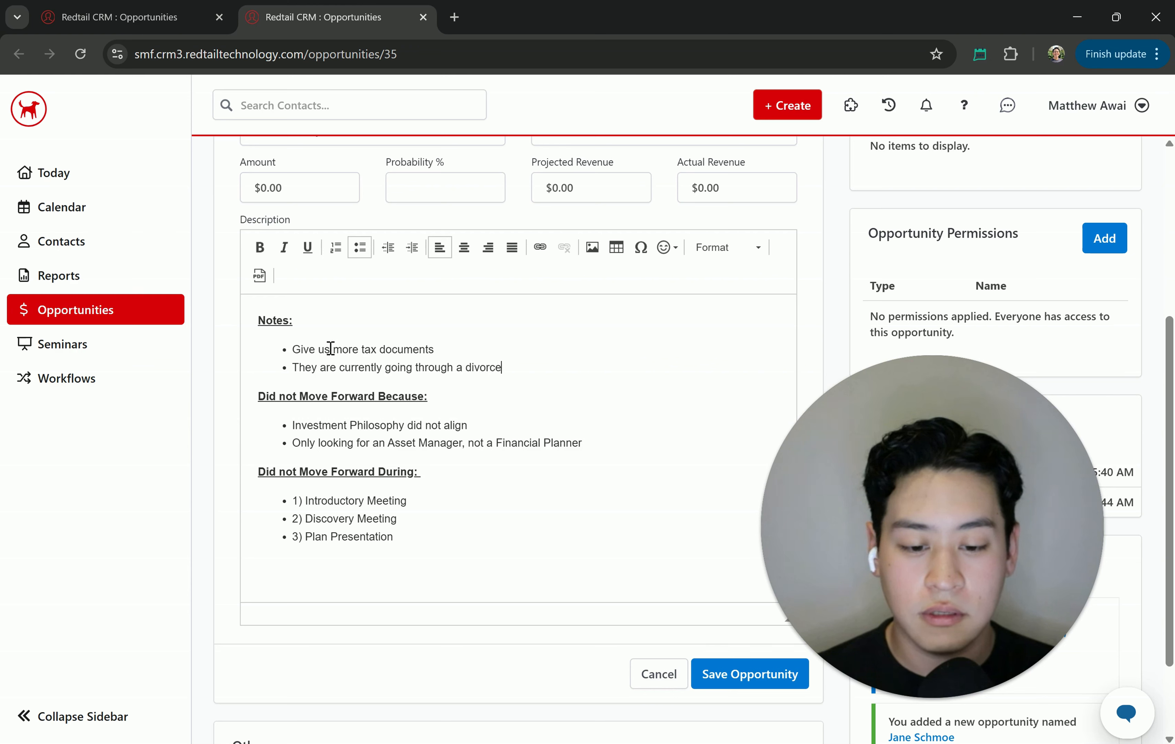
{"action": "key", "text": "Return"}
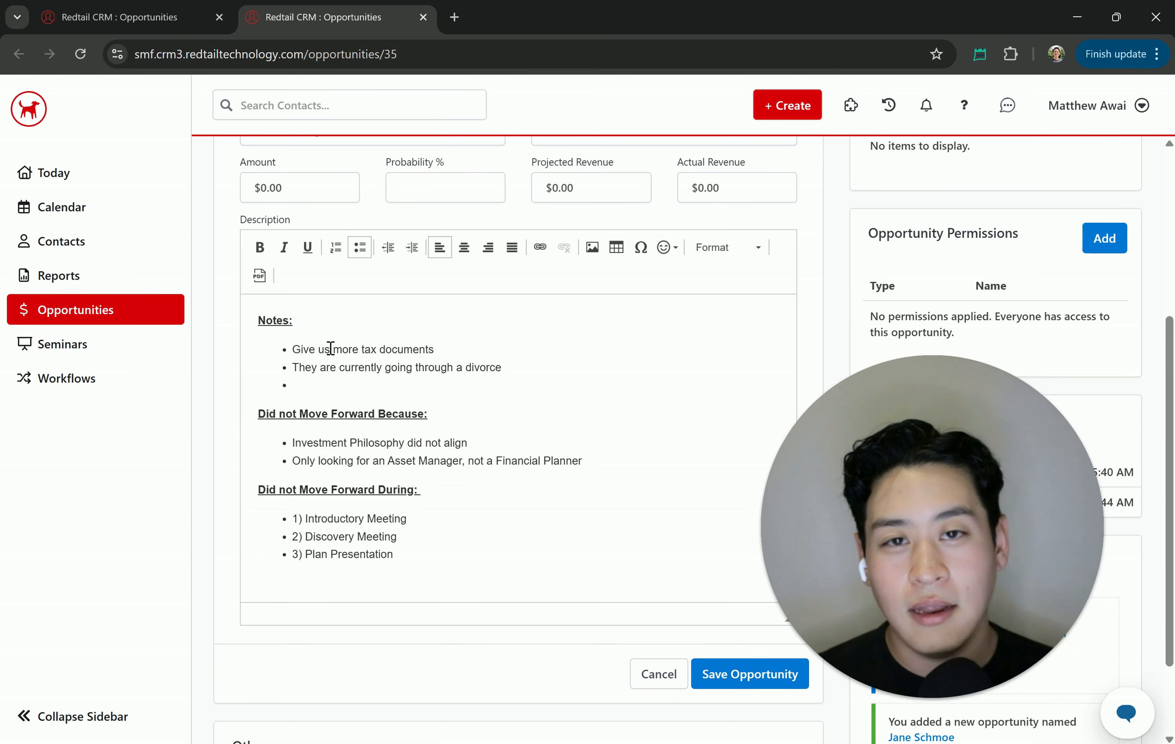
{"action": "type", "text": "They are "}
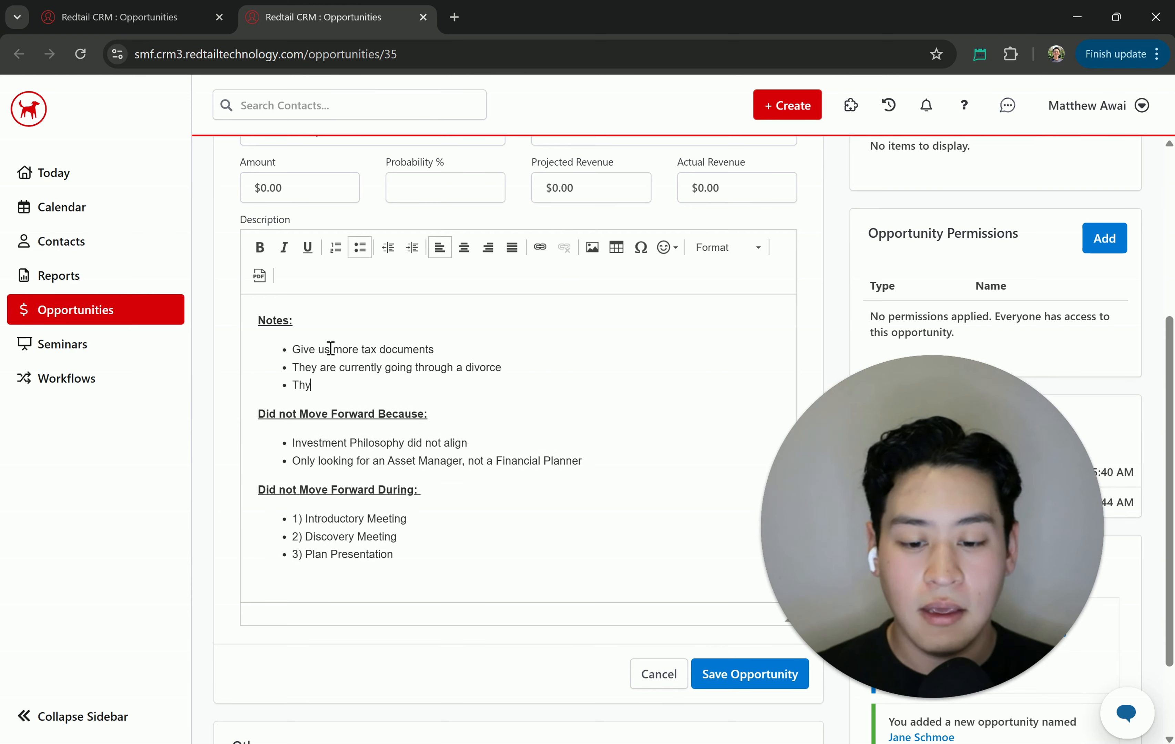
{"action": "type", "text": "new to "}
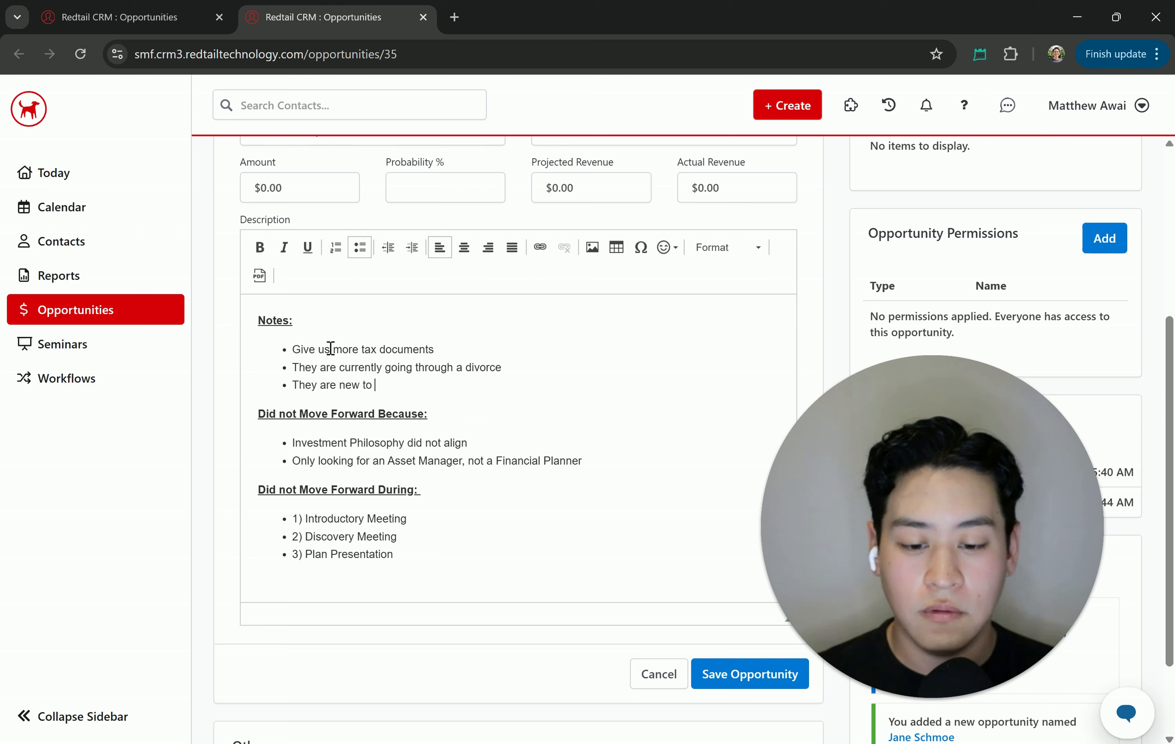
{"action": "type", "text": "Financial Planning"}
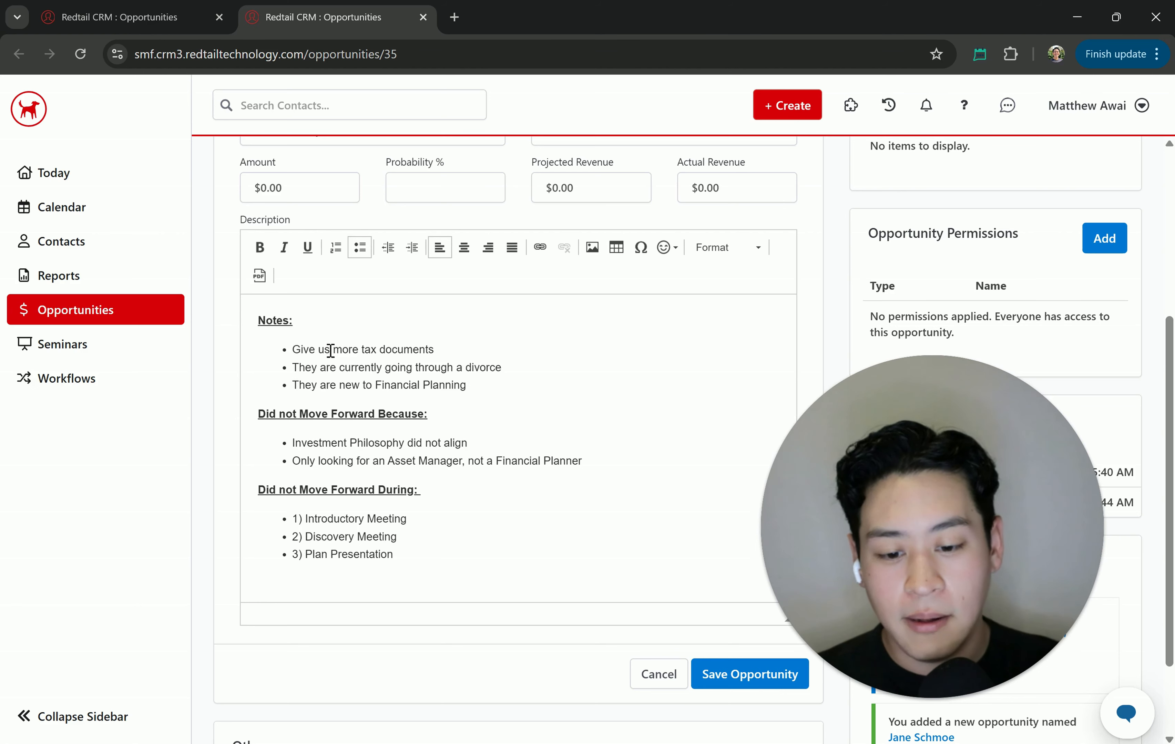
Review the Did not Move Forward Because heading in the description and the two reasons listed beneath it
{"action": "triple_click", "coordinate": [327, 413]}
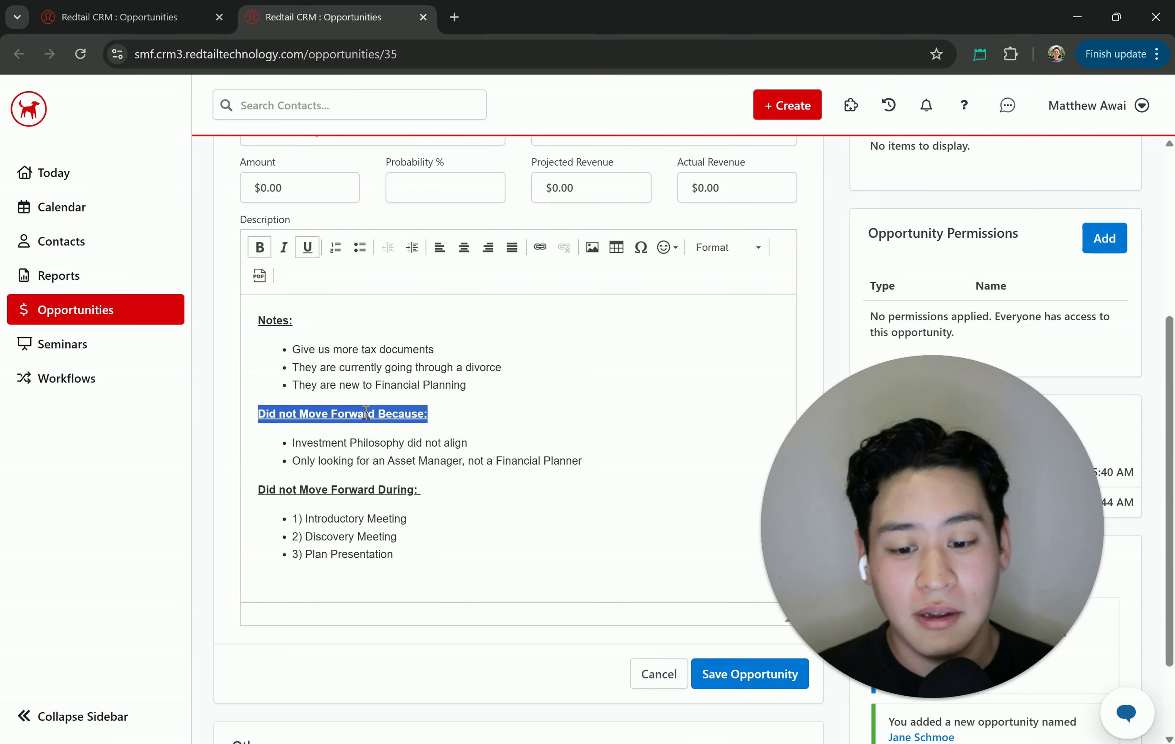
{"action": "triple_click", "coordinate": [383, 443]}
{"action": "left_click", "coordinate": [464, 444]}
{"action": "left_click", "coordinate": [464, 459]}
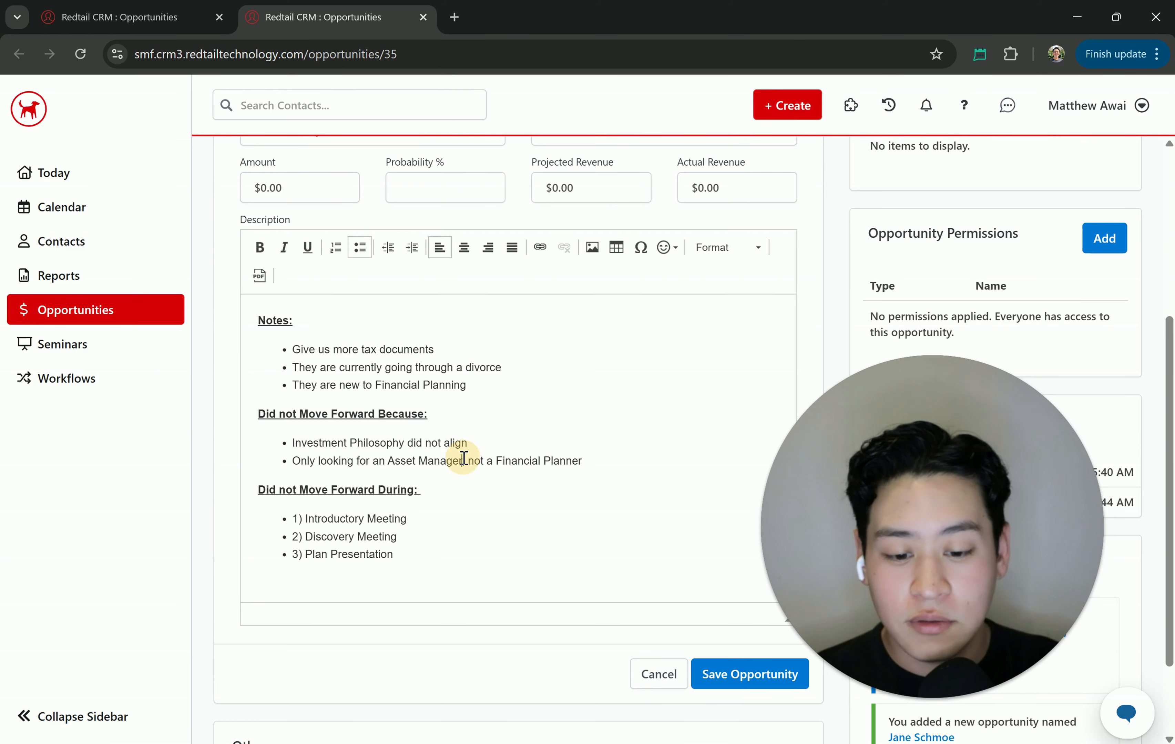
{"action": "triple_click", "coordinate": [464, 459]}
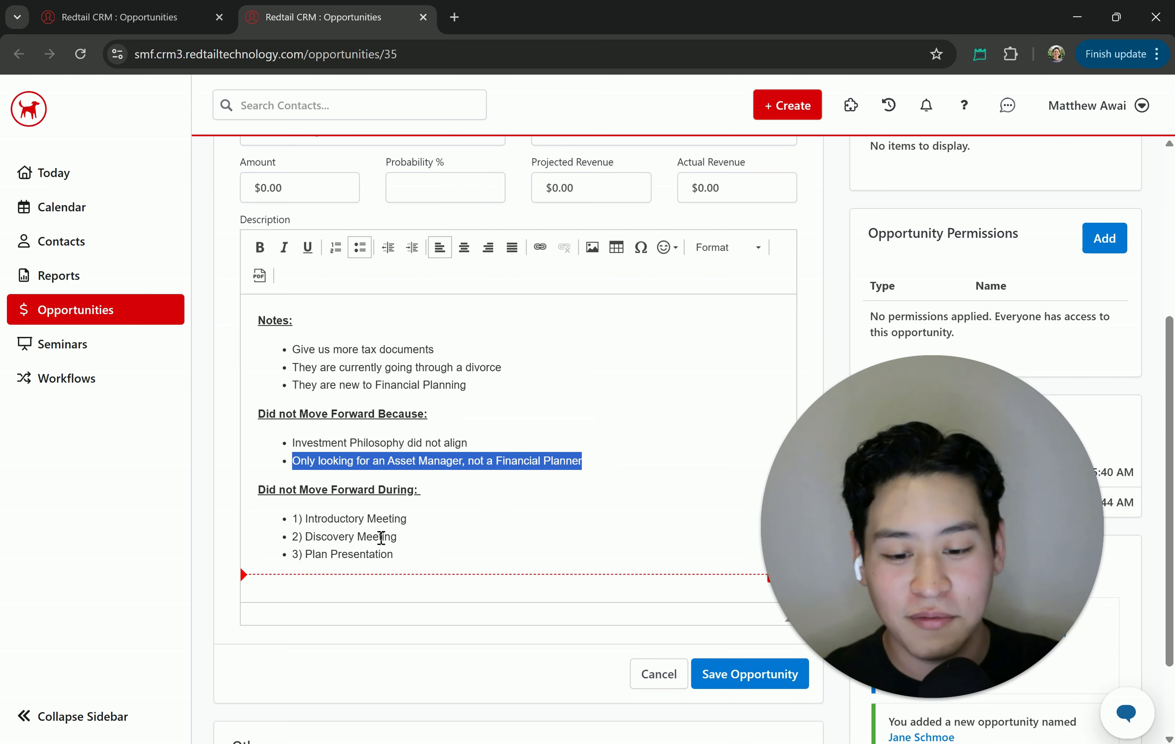
Compare the meetings listed under Did not Move Forward During with the opportunity's available Stage options
{"action": "triple_click", "coordinate": [364, 519]}
{"action": "left_click", "coordinate": [381, 518]}
{"action": "triple_click", "coordinate": [381, 518]}
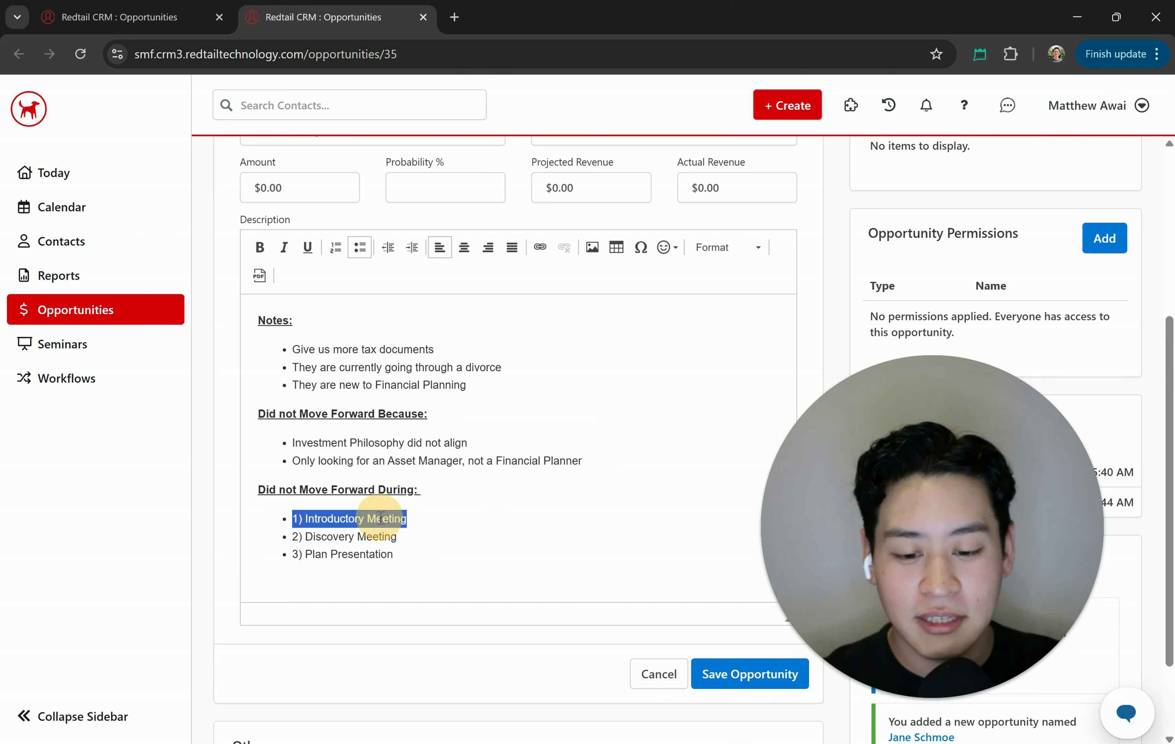
{"action": "triple_click", "coordinate": [388, 537]}
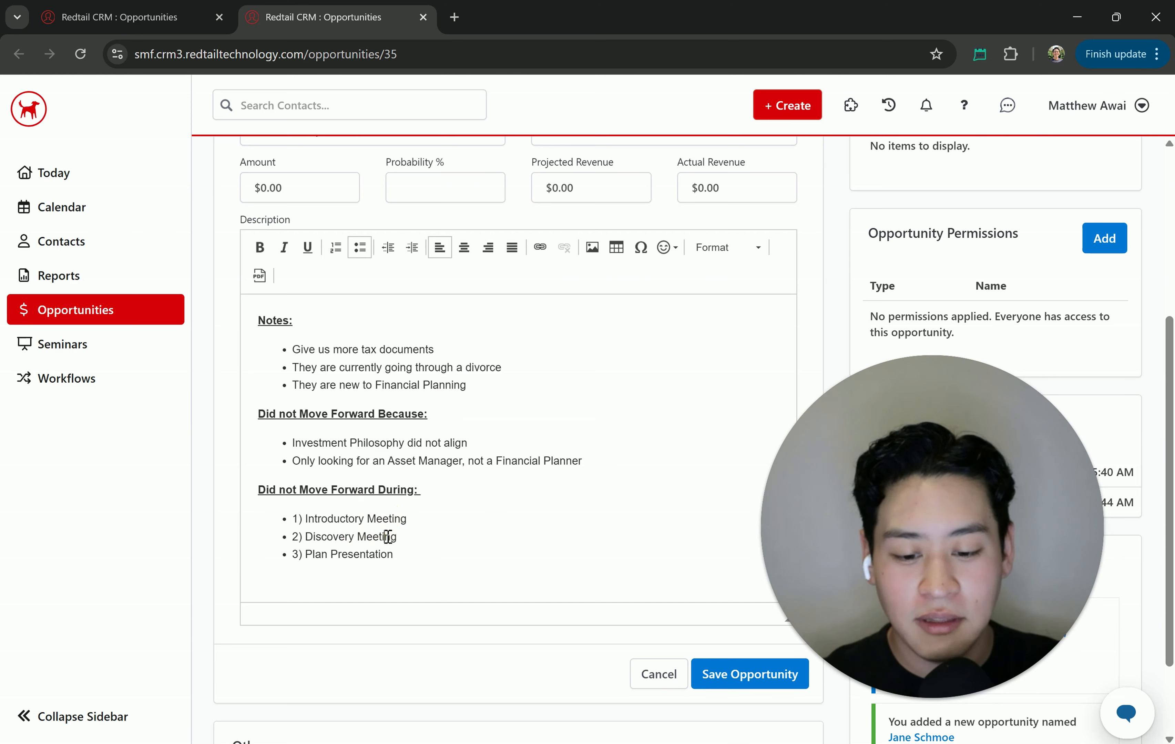
{"action": "double_click", "coordinate": [383, 555]}
{"action": "scroll", "coordinate": [360, 309], "scroll_direction": "up", "scroll_amount": 4}
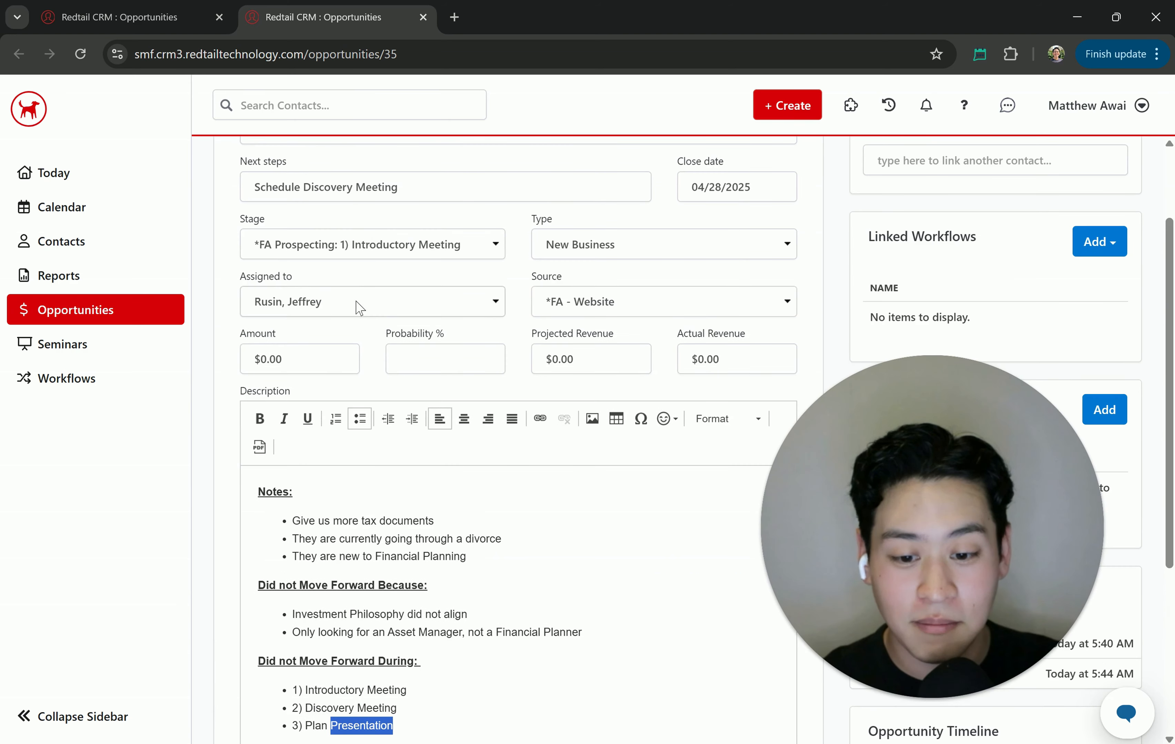
{"action": "left_click", "coordinate": [329, 244]}
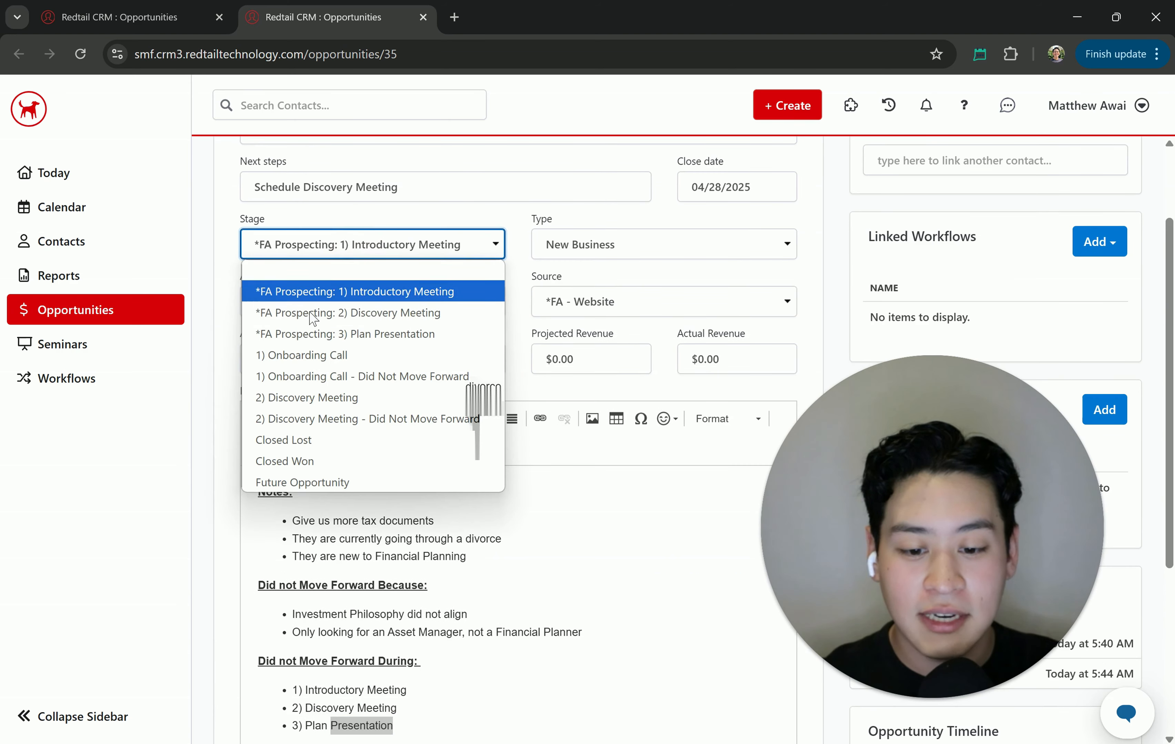
{"action": "left_click", "coordinate": [512, 294]}
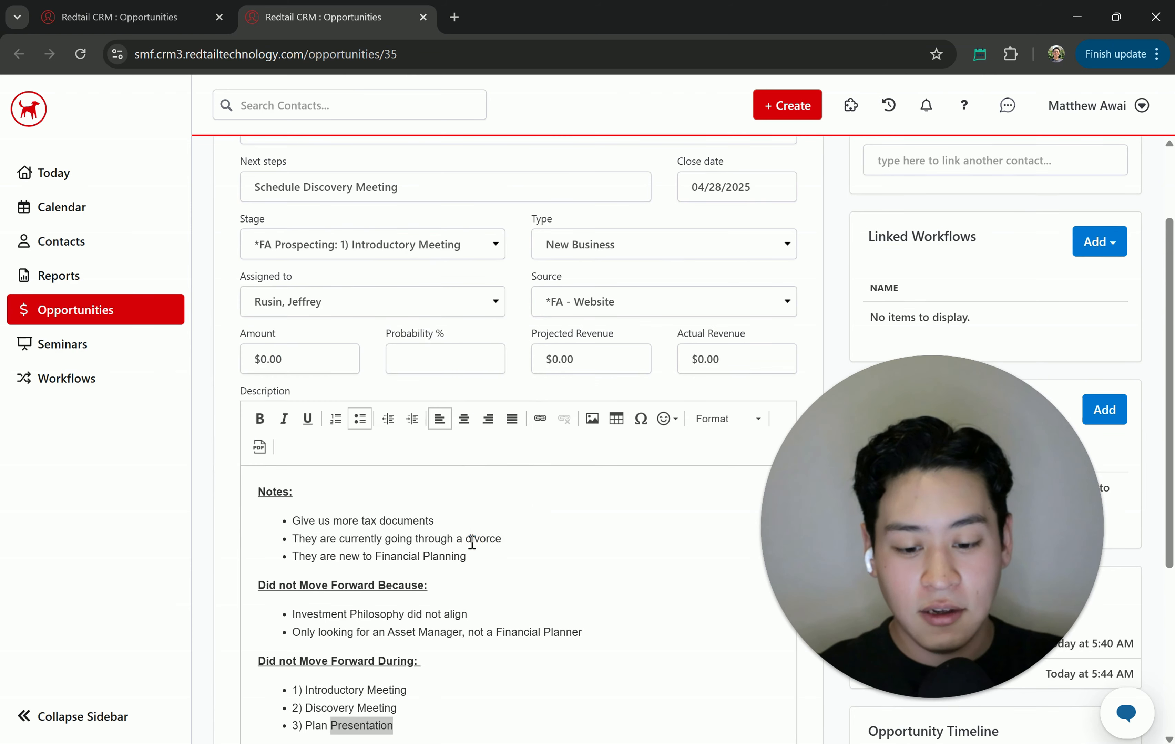
Delete the "2) Discovery Meeting" and "3) Plan Presentation" bullets under Did not Move Forward During, keeping only "1) Introductory Meeting"
{"action": "scroll", "coordinate": [470, 549], "scroll_direction": "down", "scroll_amount": 1}
{"action": "left_click", "coordinate": [420, 638]}
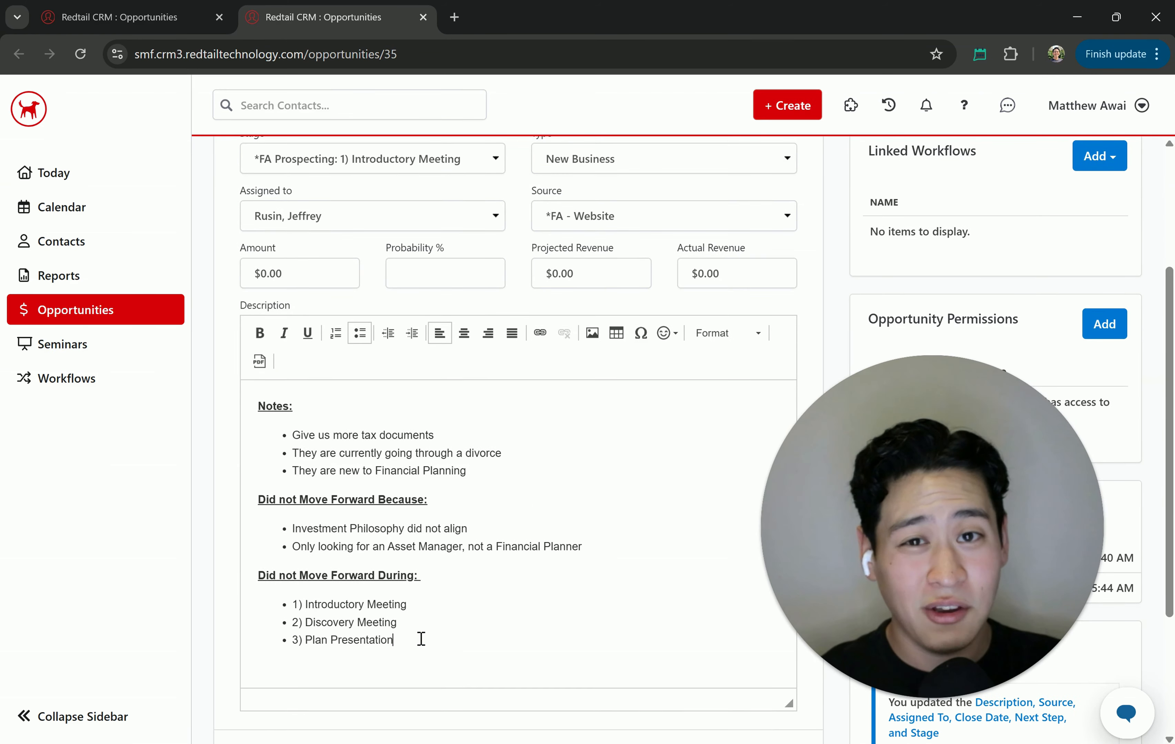
{"action": "left_click", "coordinate": [270, 619], "text": "shift"}
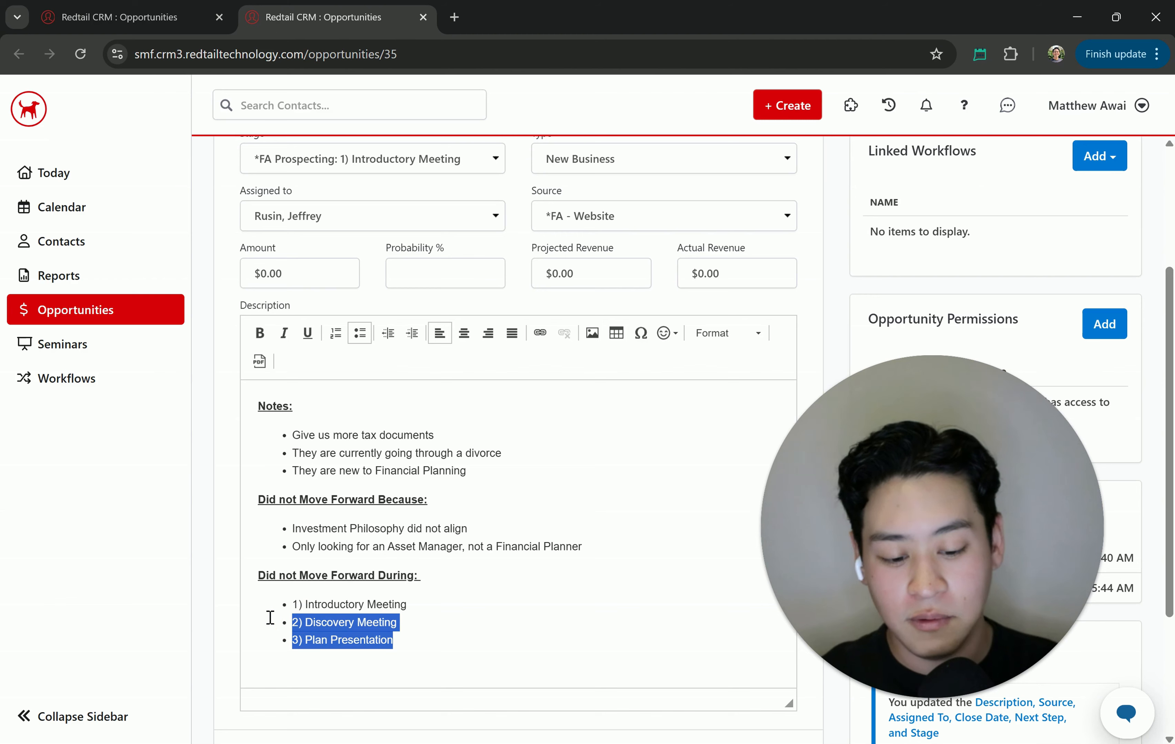
{"action": "key", "text": "BackSpace"}
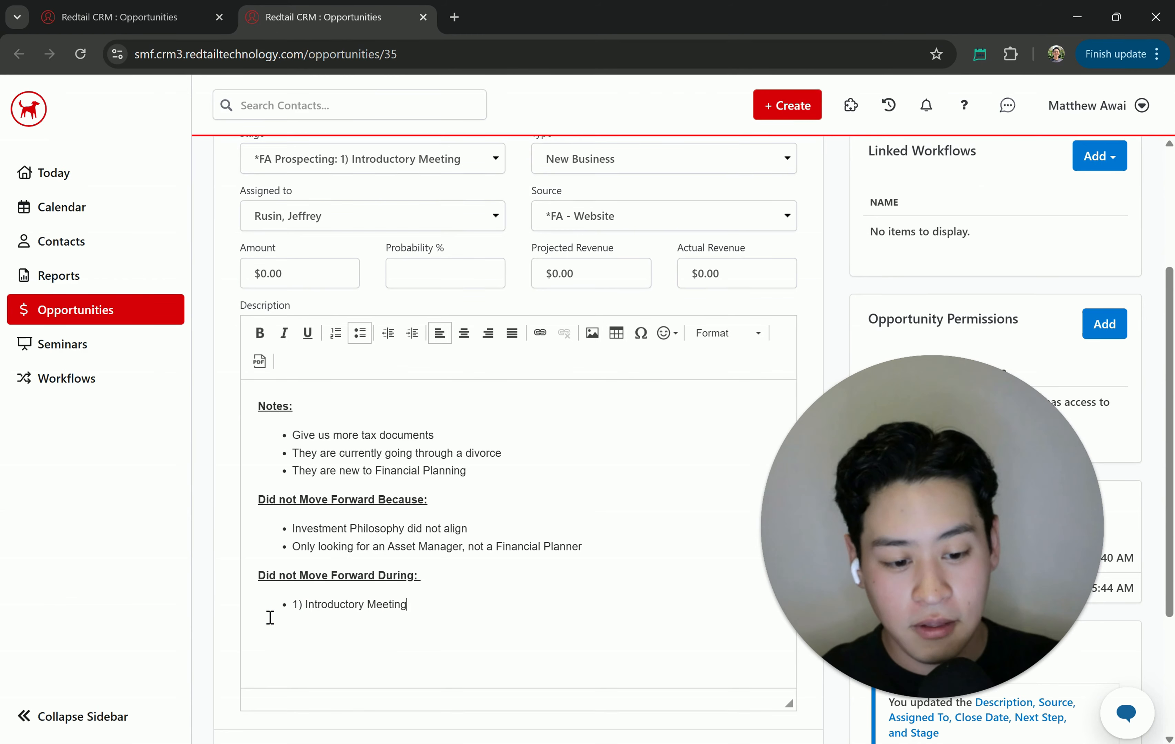
Set the opportunity's Stage to Closed Lost and check the Introductory Meeting bullet under Did not Move Forward During
{"action": "scroll", "coordinate": [519, 604], "scroll_direction": "up", "scroll_amount": 2}
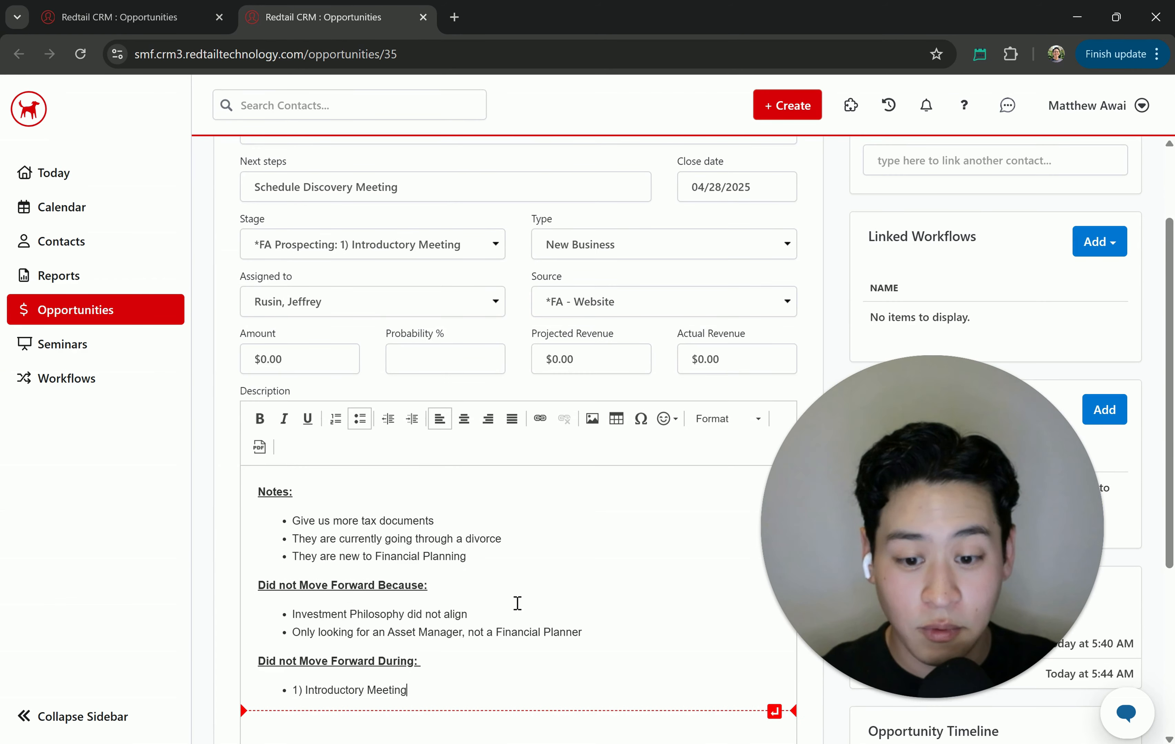
{"action": "left_click", "coordinate": [431, 245]}
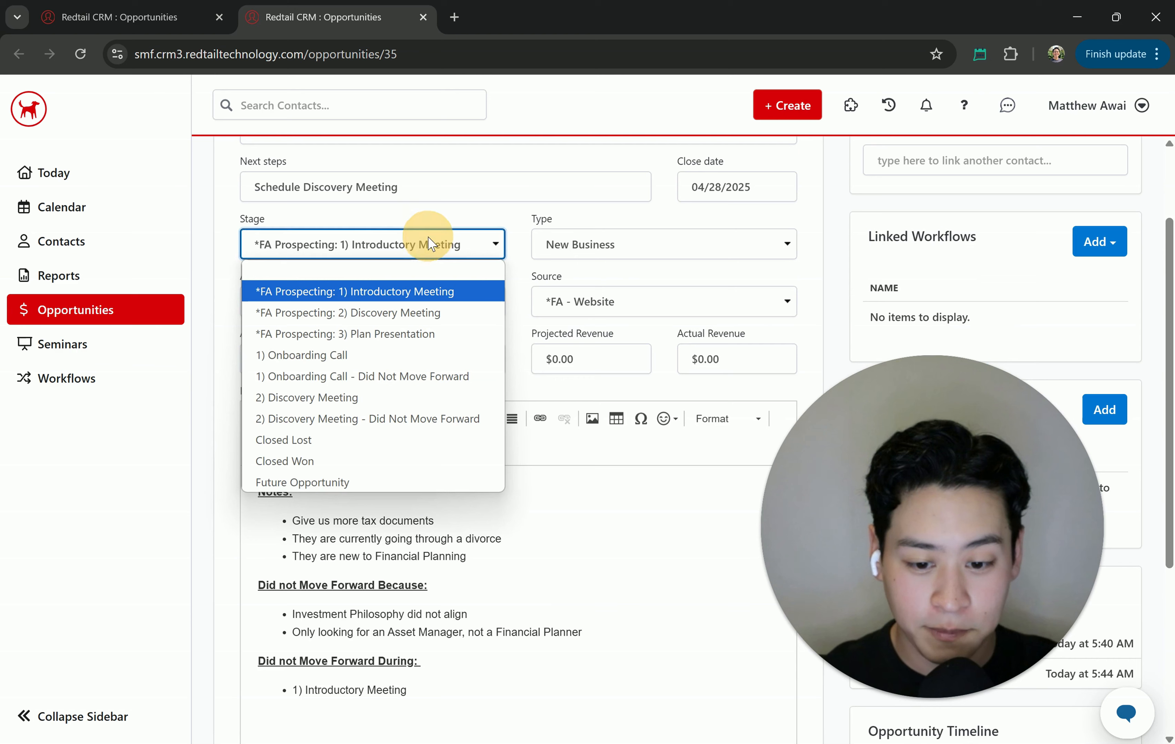
{"action": "left_click", "coordinate": [317, 462]}
{"action": "left_click", "coordinate": [355, 255]}
{"action": "left_click", "coordinate": [309, 443]}
{"action": "scroll", "coordinate": [487, 431], "scroll_direction": "down", "scroll_amount": 3}
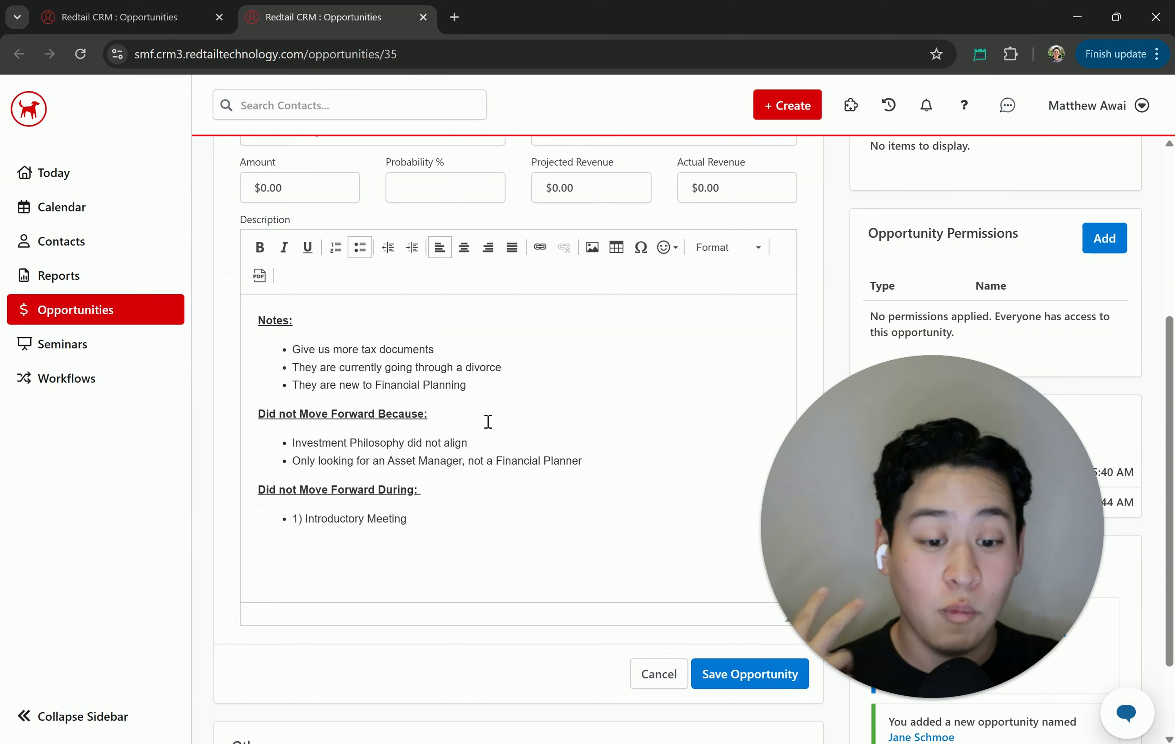
{"action": "triple_click", "coordinate": [388, 526]}
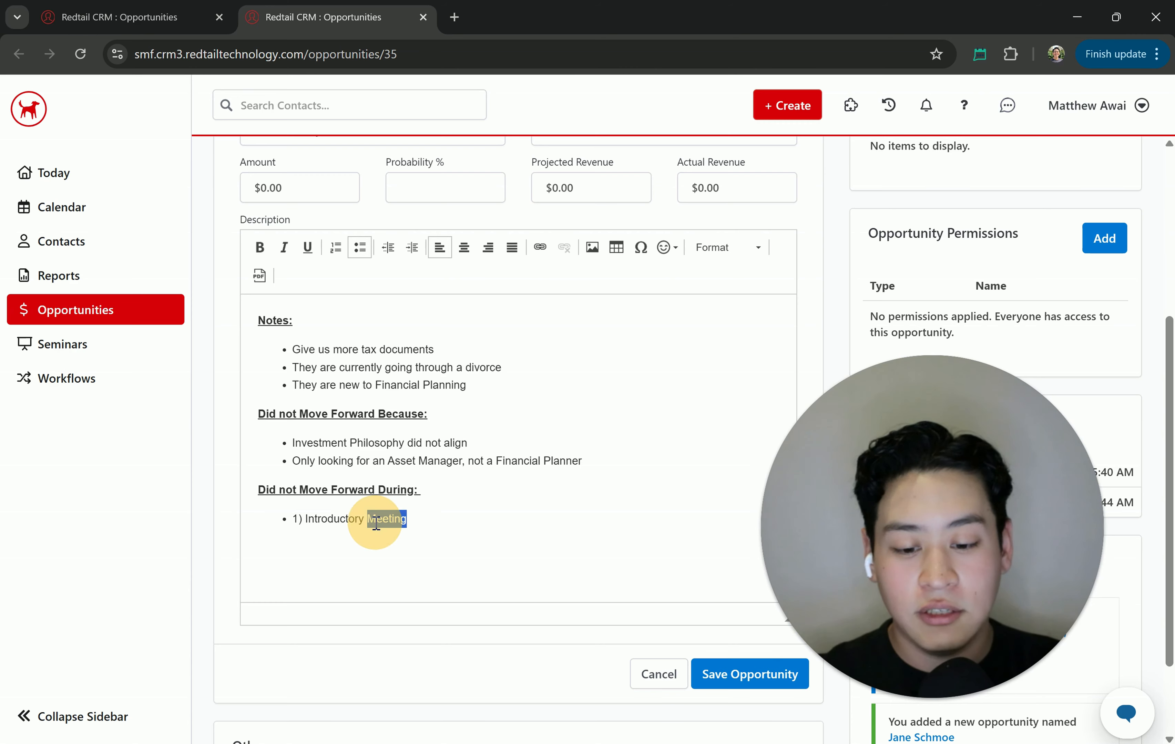
Examine the opportunity's Close date and its calendar without choosing another date
{"action": "scroll", "coordinate": [442, 517], "scroll_direction": "up", "scroll_amount": 4}
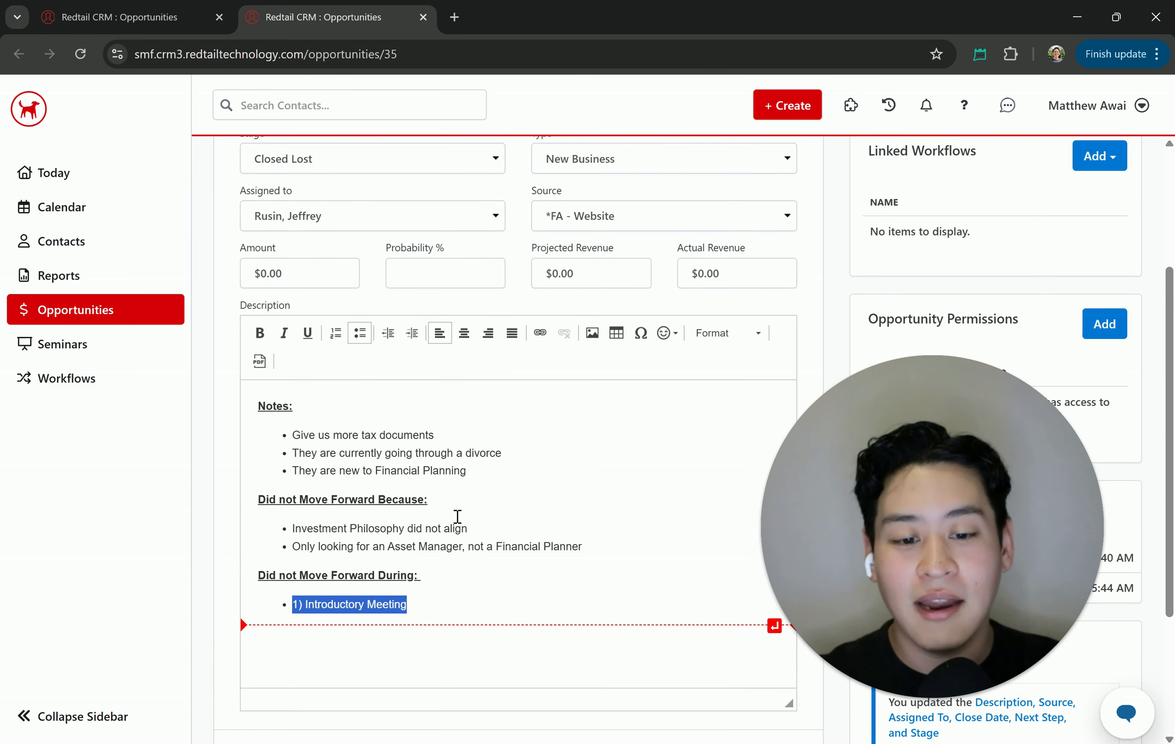
{"action": "left_click", "coordinate": [768, 273]}
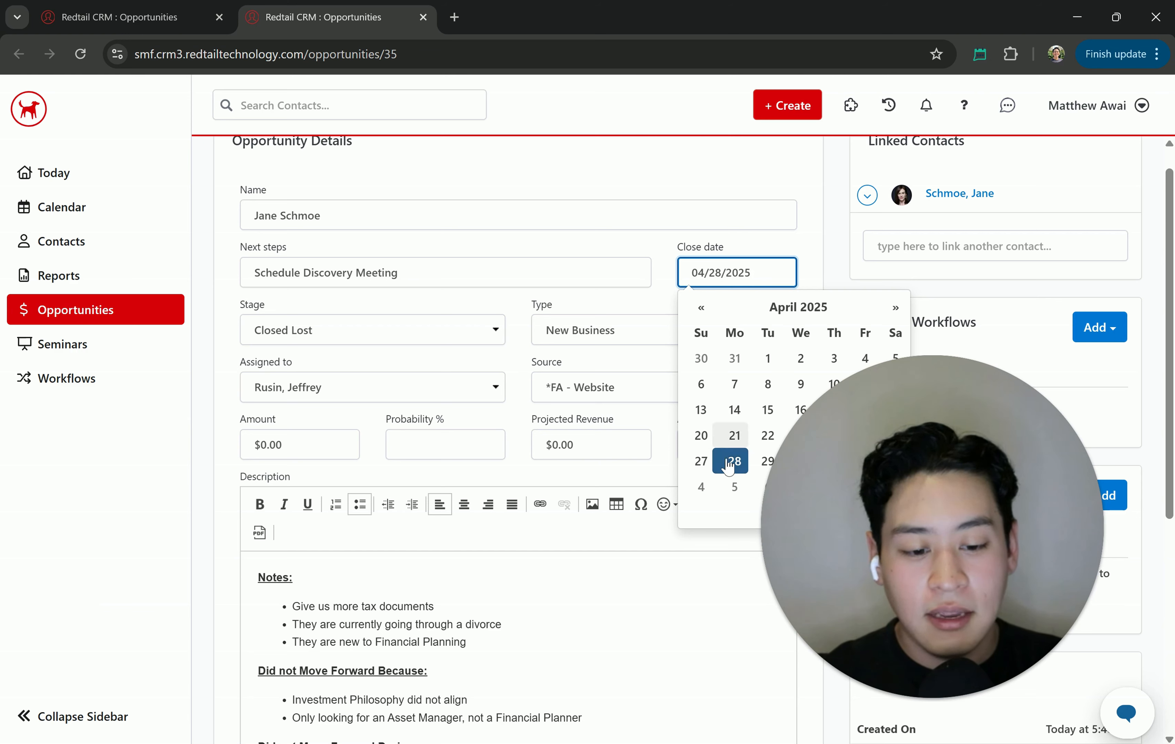
{"action": "double_click", "coordinate": [718, 248]}
{"action": "left_click", "coordinate": [742, 273]}
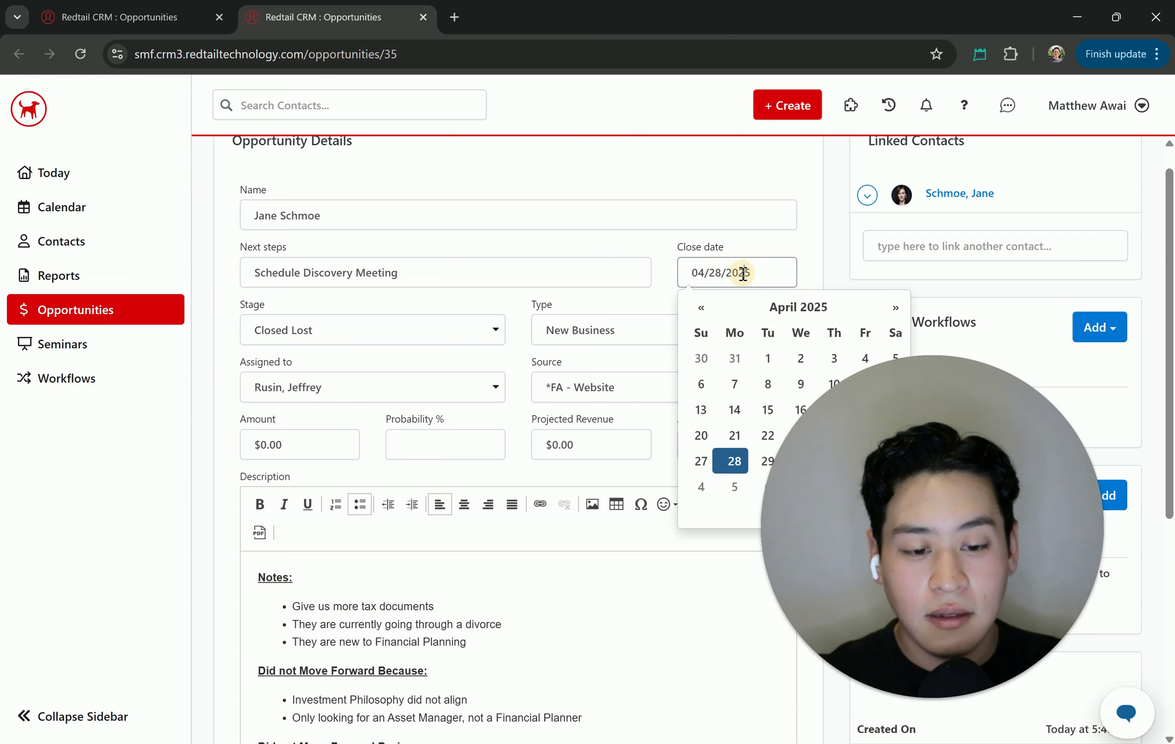
{"action": "double_click", "coordinate": [743, 274]}
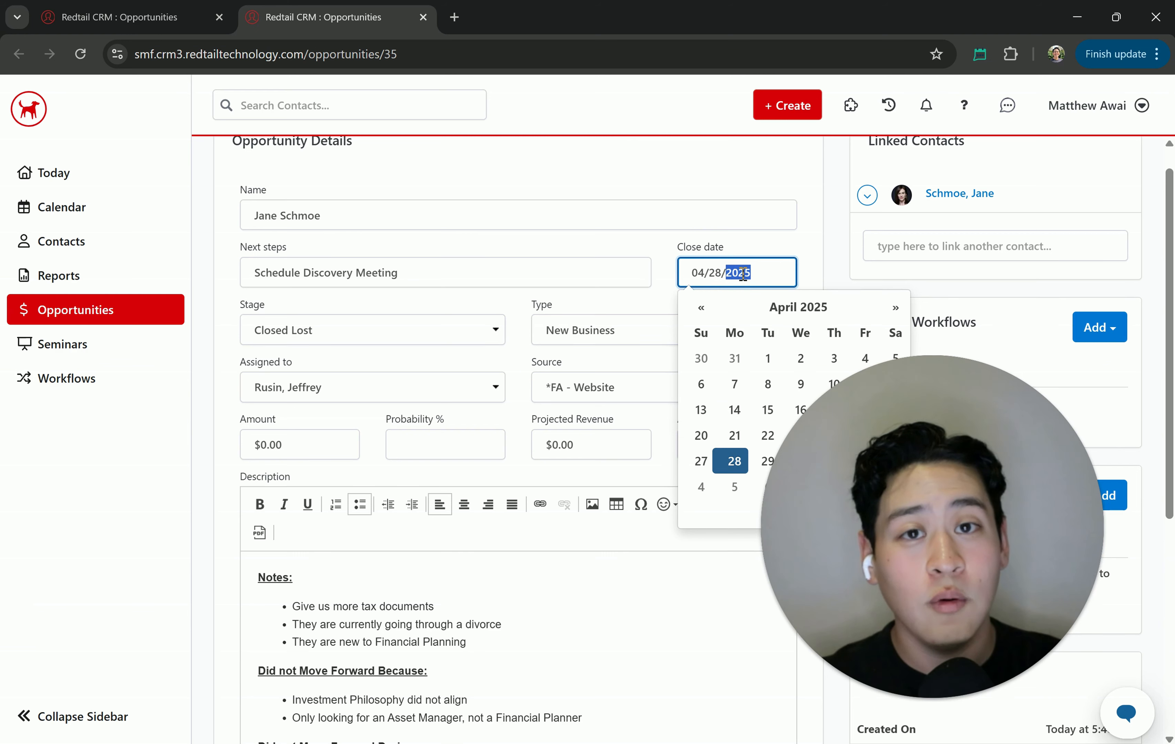
{"action": "left_click", "coordinate": [770, 270]}
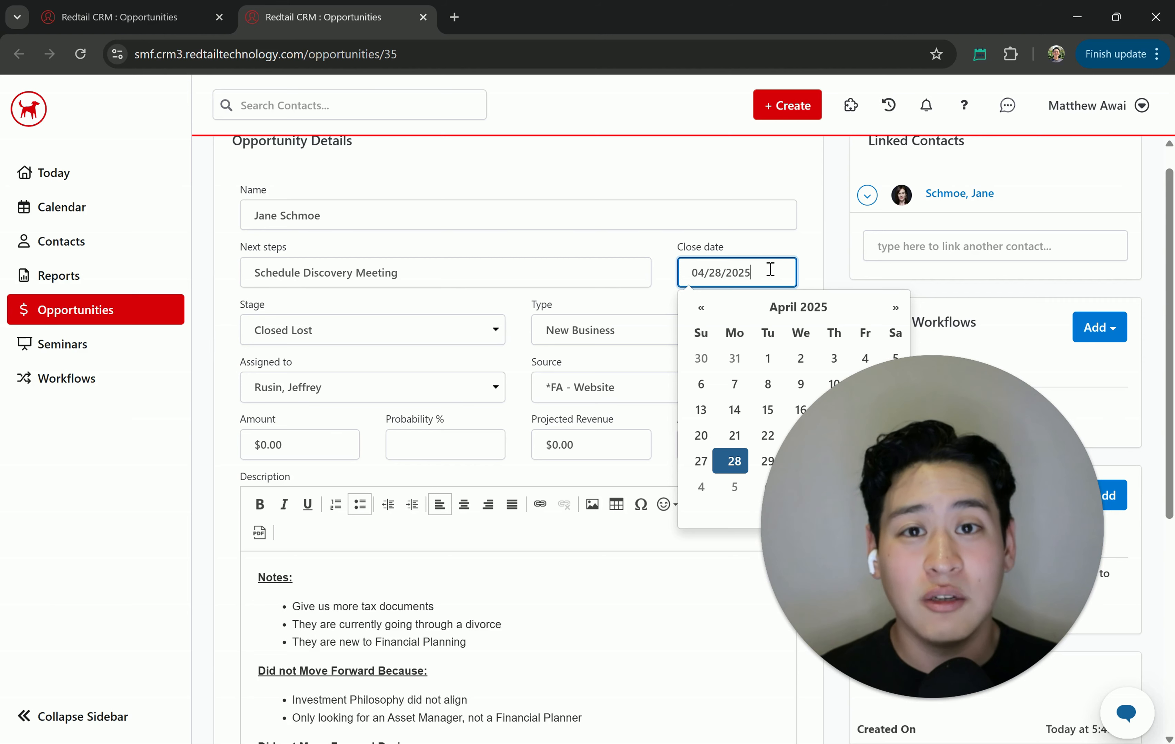
{"action": "left_click", "coordinate": [657, 313]}
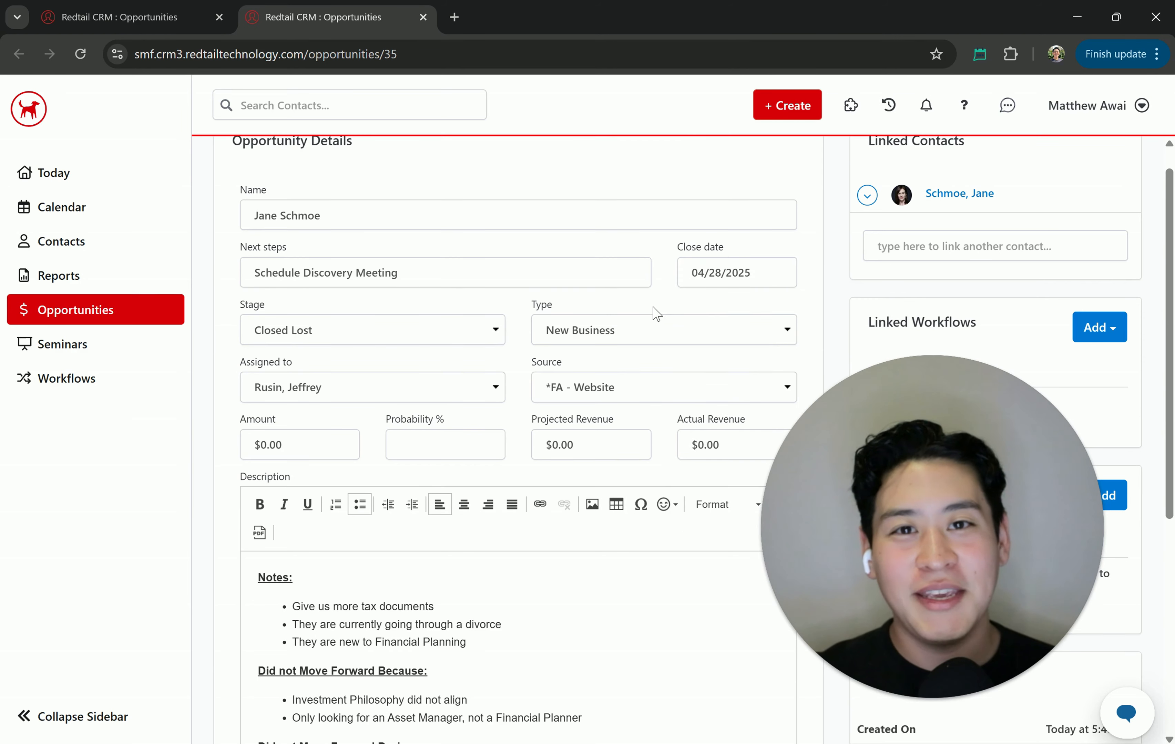